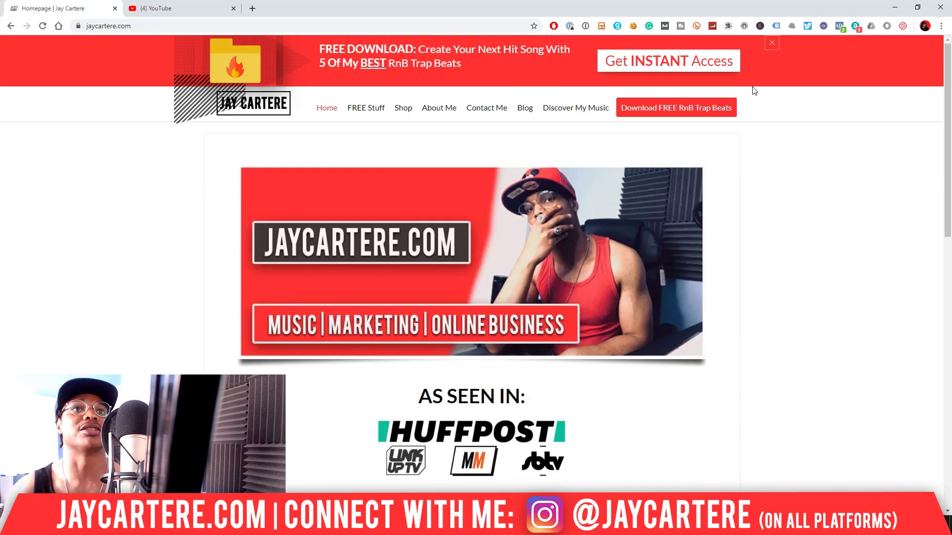
# Minimize Chrome to reveal the STUDIO TUT REC session in Studio One.
pyautogui.click(895, 7)
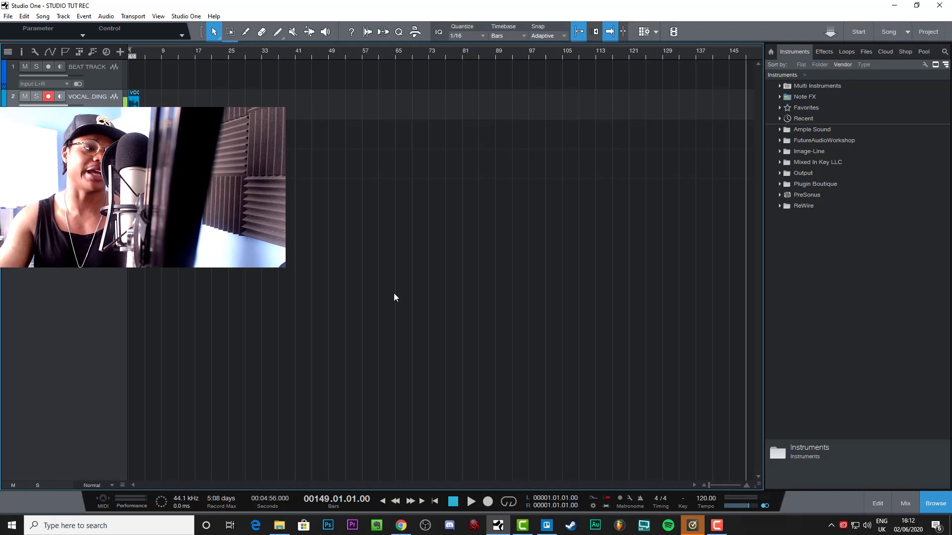
pyautogui.press('ctrl')
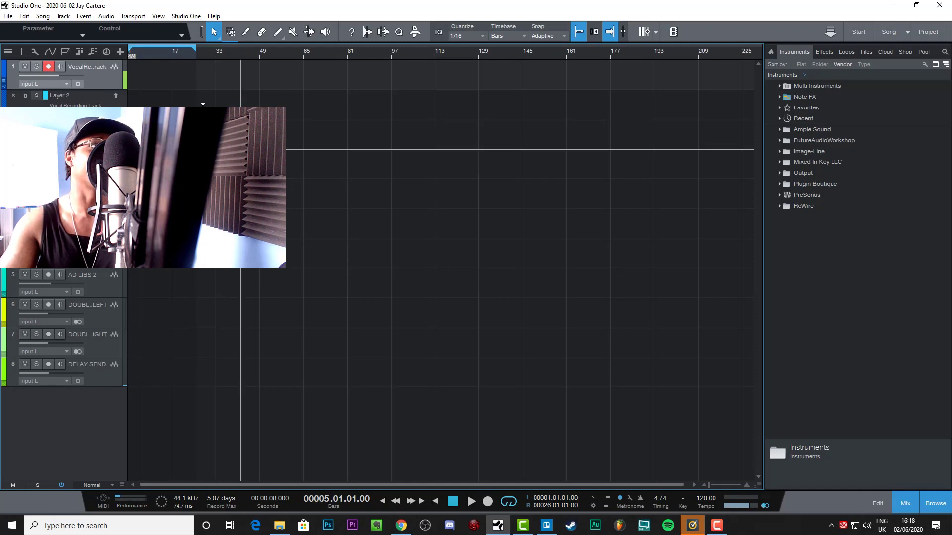
# Drag the PICNIC SEASON WAV from File Explorer in as a new track, then mark its end at bar 97.
pyautogui.click(219, 55)
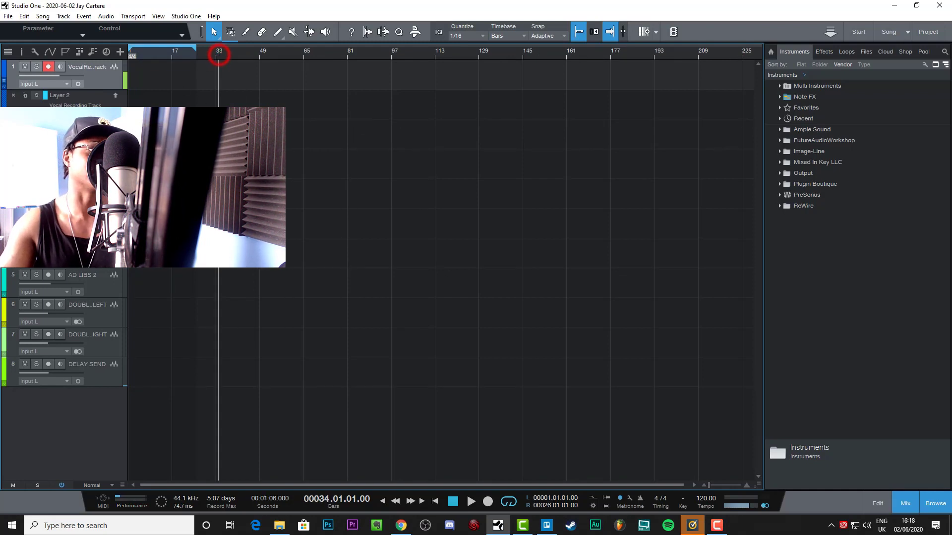
pyautogui.click(280, 525)
pyautogui.moveTo(391, 318); pyautogui.dragTo(135, 409)
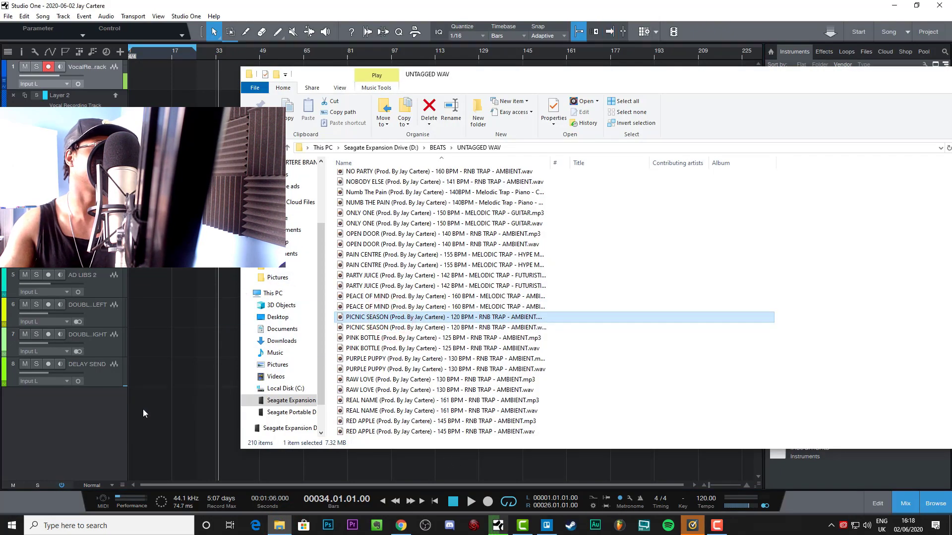
pyautogui.moveTo(338, 75); pyautogui.dragTo(799, 119)
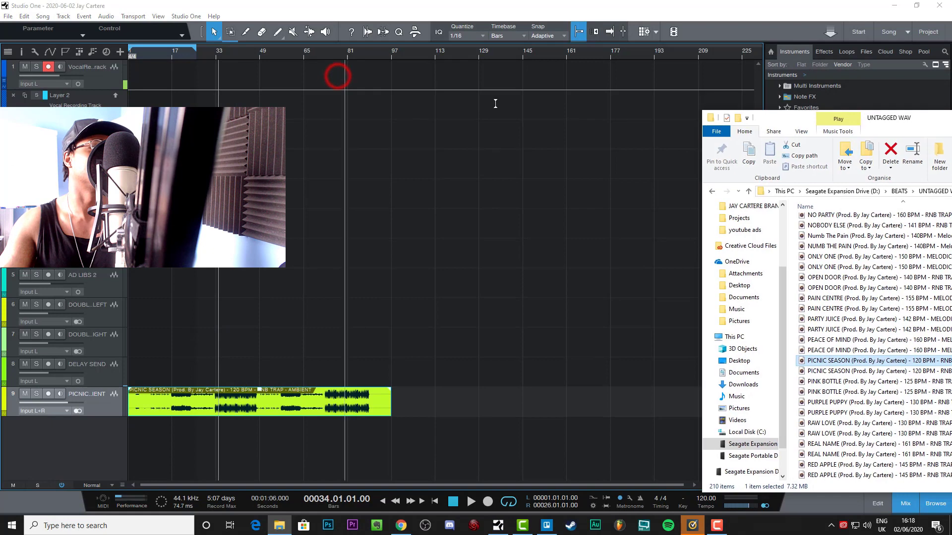
pyautogui.click(391, 55)
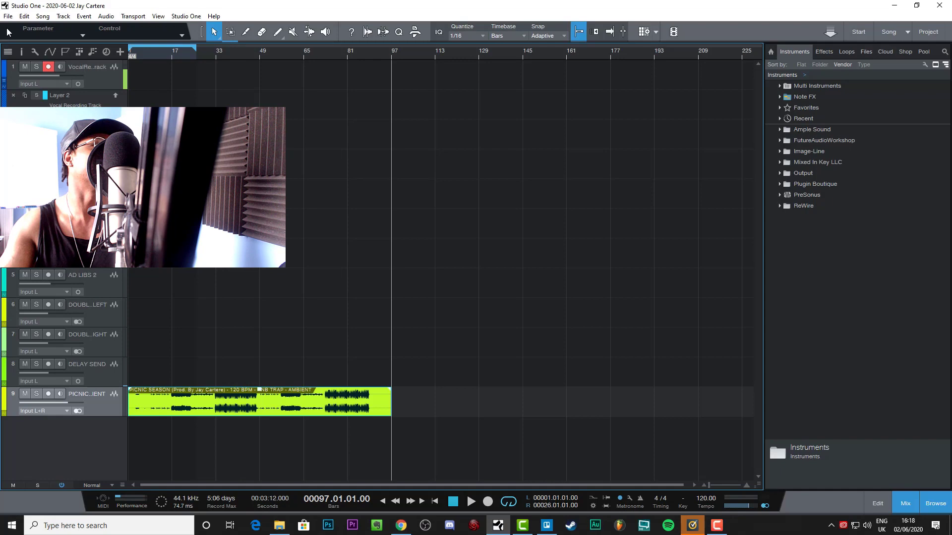
# Open Song Setup and switch the song timebase to Seconds.
pyautogui.click(43, 16)
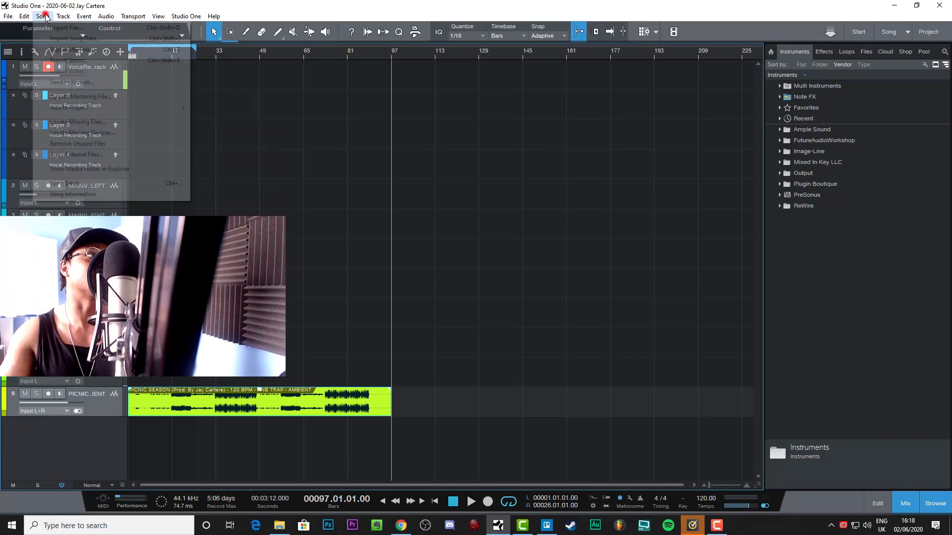
pyautogui.click(108, 186)
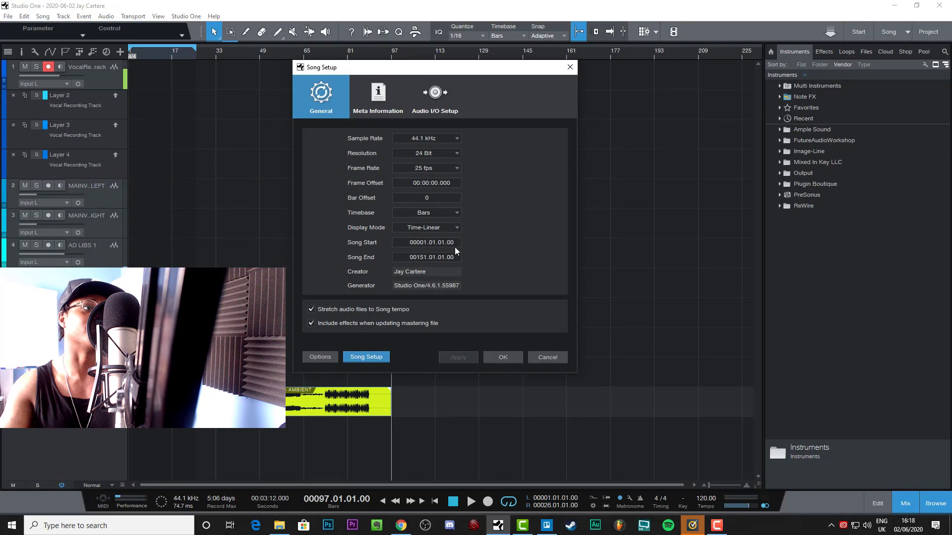
pyautogui.click(457, 213)
pyautogui.click(457, 218)
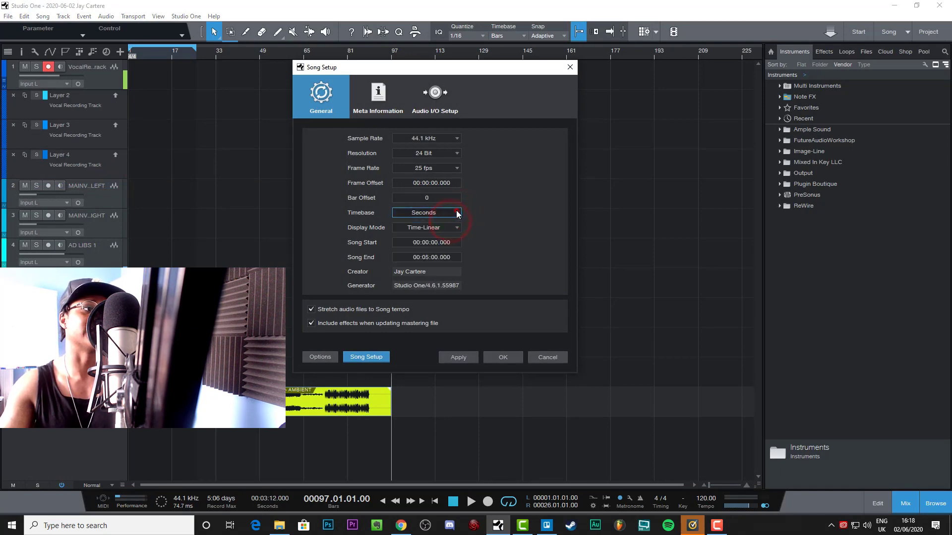
pyautogui.click(456, 213)
pyautogui.click(433, 246)
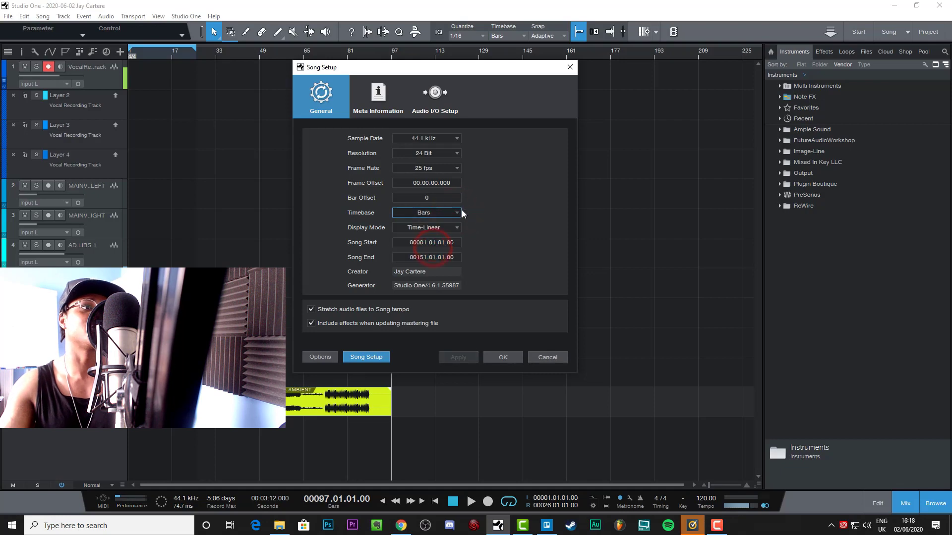
pyautogui.click(457, 213)
pyautogui.click(430, 246)
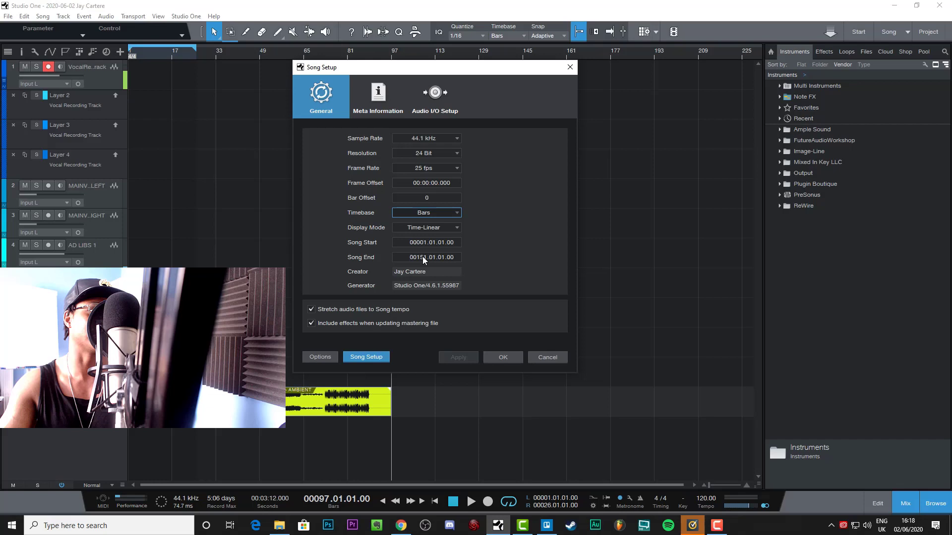
pyautogui.click(441, 216)
pyautogui.click(440, 222)
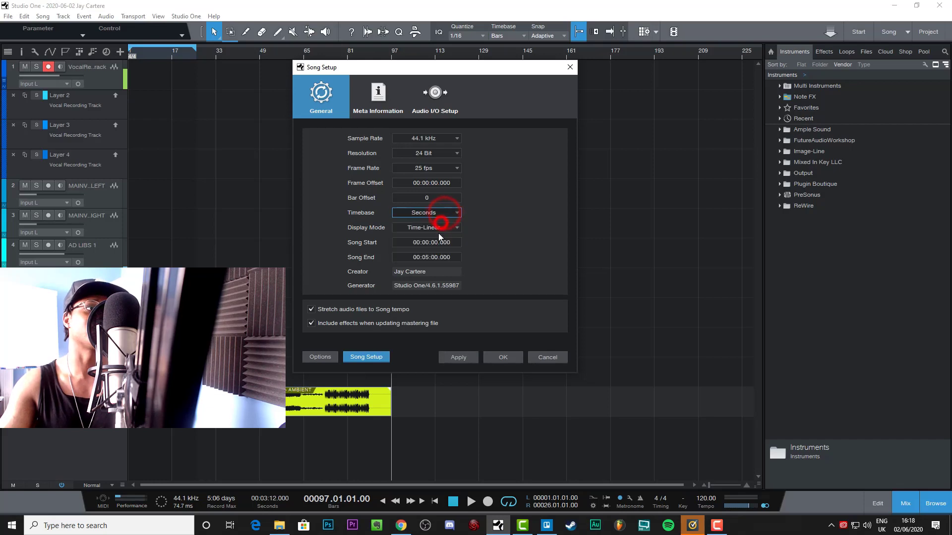
# Enter 00:03:12.000 as the Song End time.
pyautogui.click(425, 257)
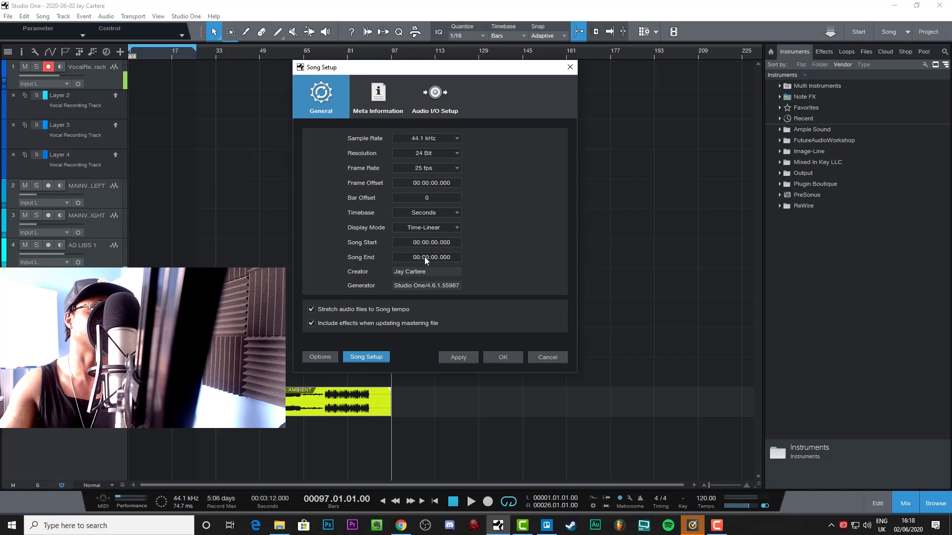
pyautogui.write('1')
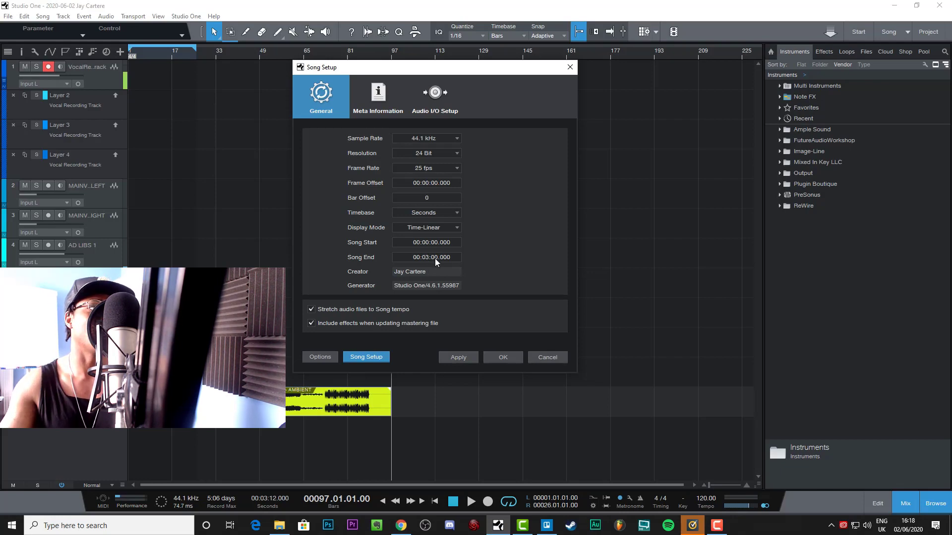
pyautogui.click(434, 258)
pyautogui.write('1')
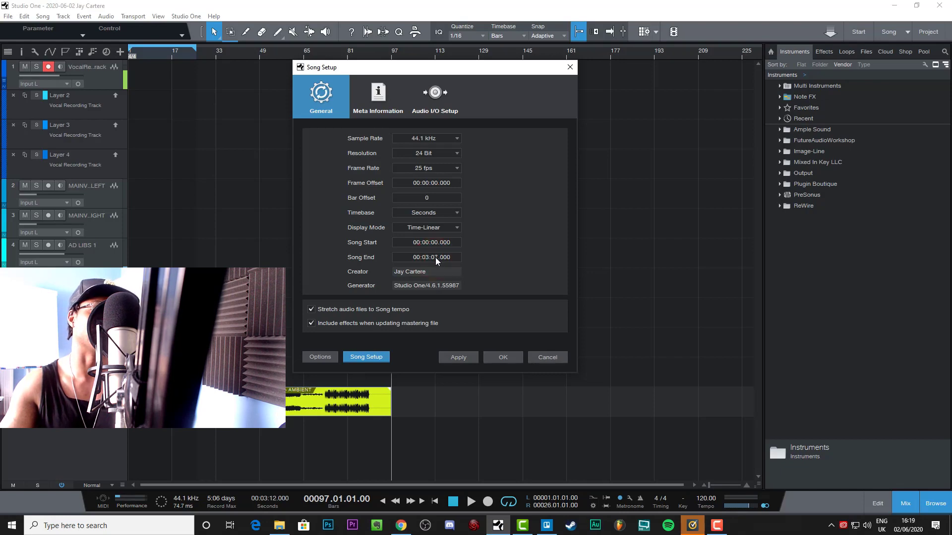
pyautogui.click(435, 257)
pyautogui.write('11')
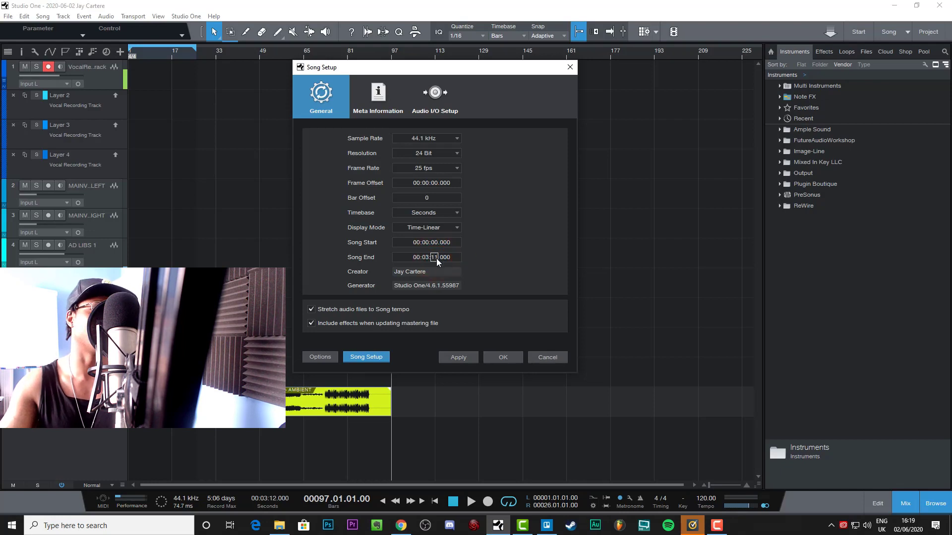
pyautogui.click(492, 259)
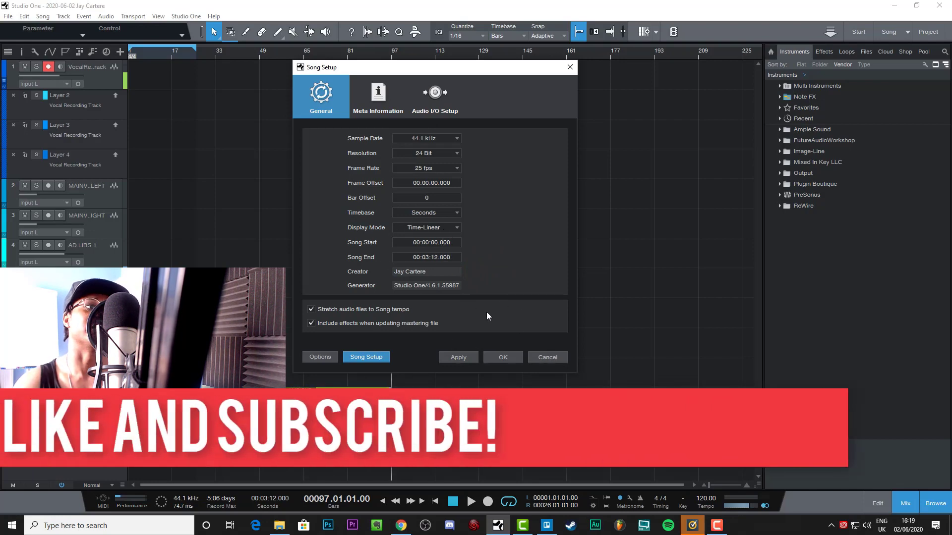
# Apply the 3:12 song end, switch the timebase back to Bars, and close Song Setup.
pyautogui.click(461, 357)
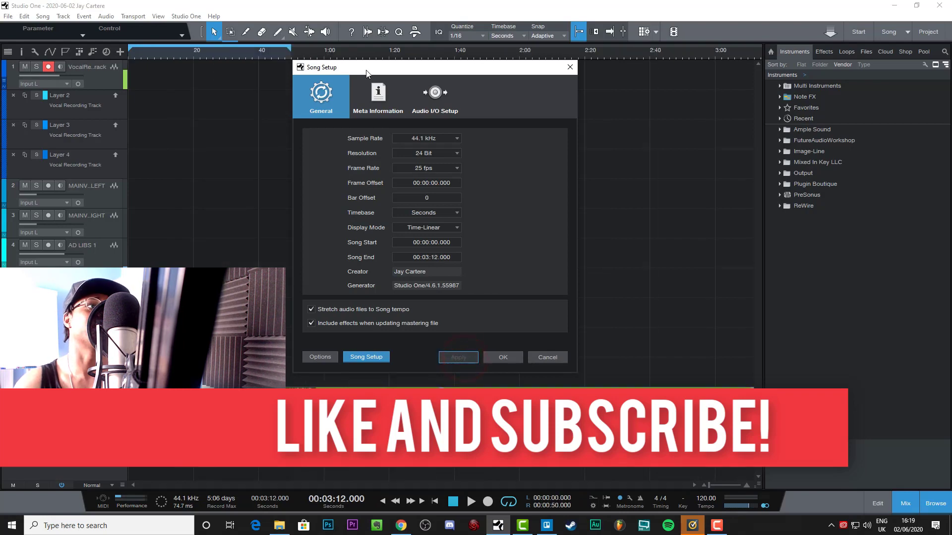
pyautogui.moveTo(416, 75); pyautogui.dragTo(404, 124)
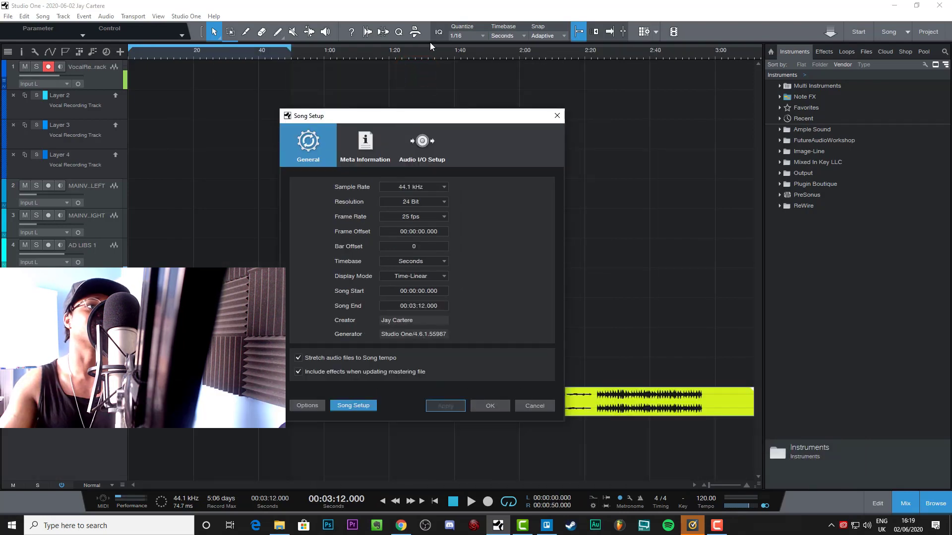
pyautogui.moveTo(482, 118); pyautogui.dragTo(490, 74)
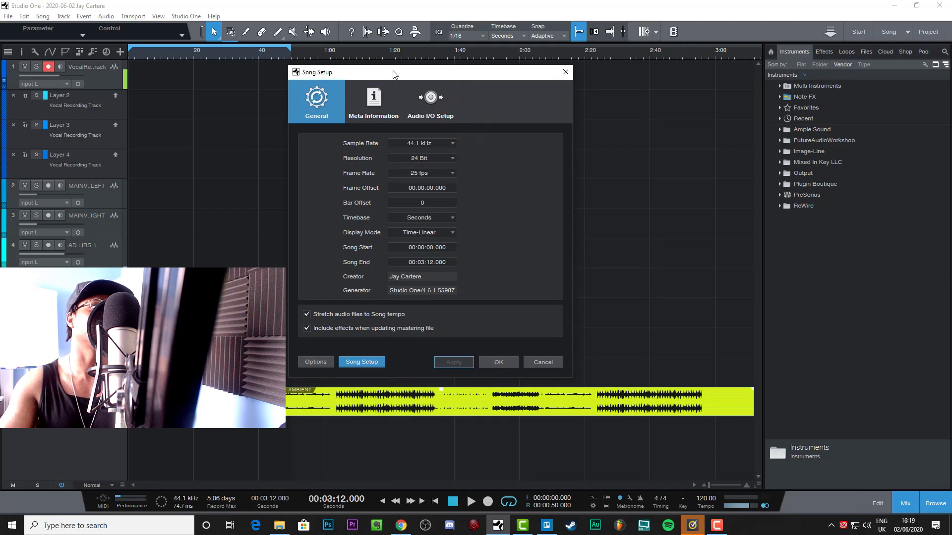
pyautogui.moveTo(394, 79); pyautogui.dragTo(368, 79)
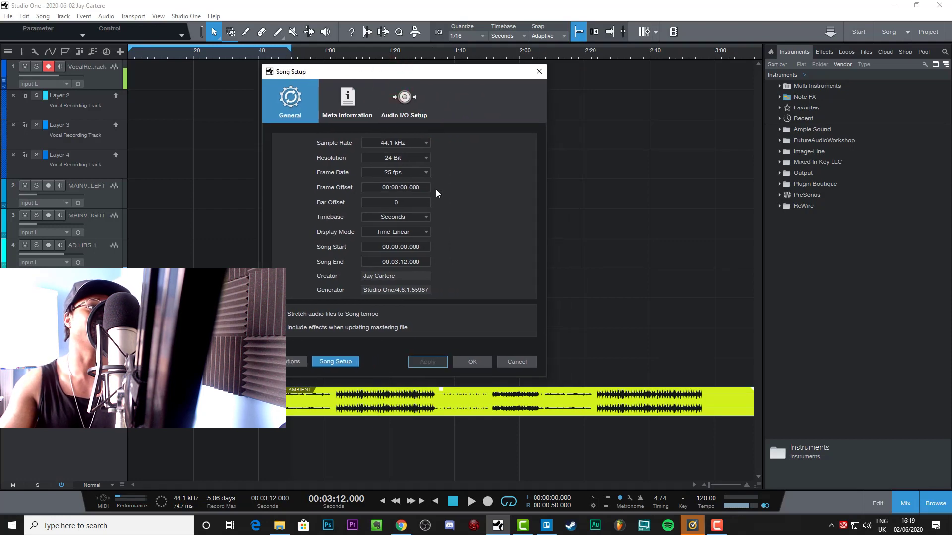
pyautogui.click(423, 218)
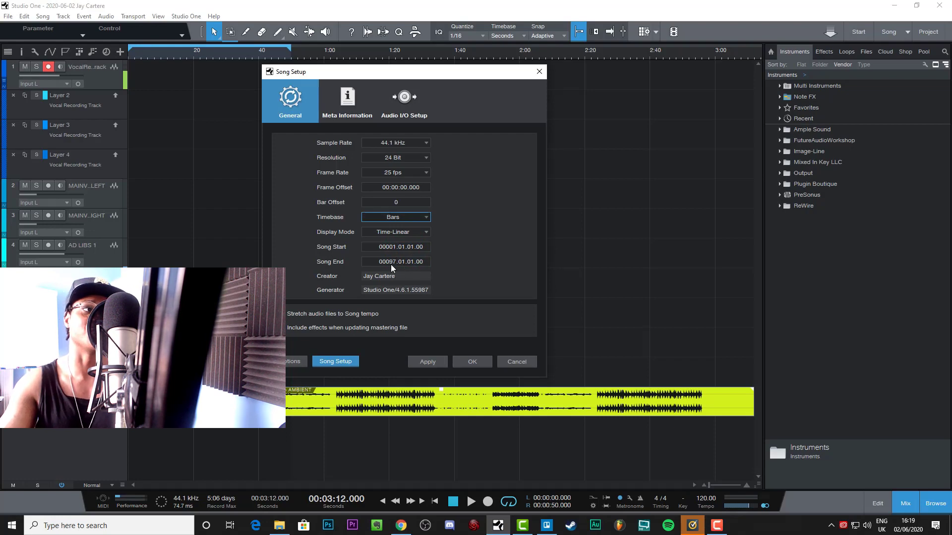
pyautogui.click(436, 361)
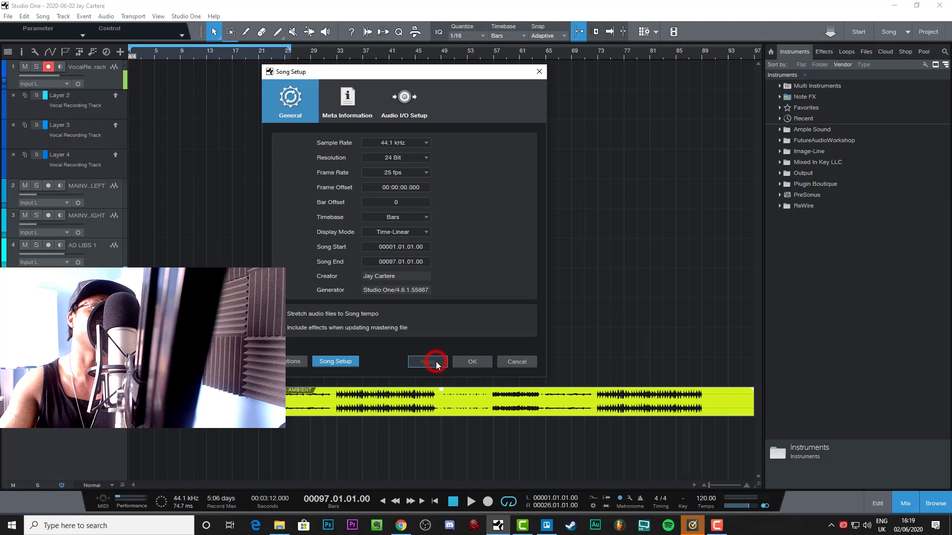
pyautogui.click(480, 364)
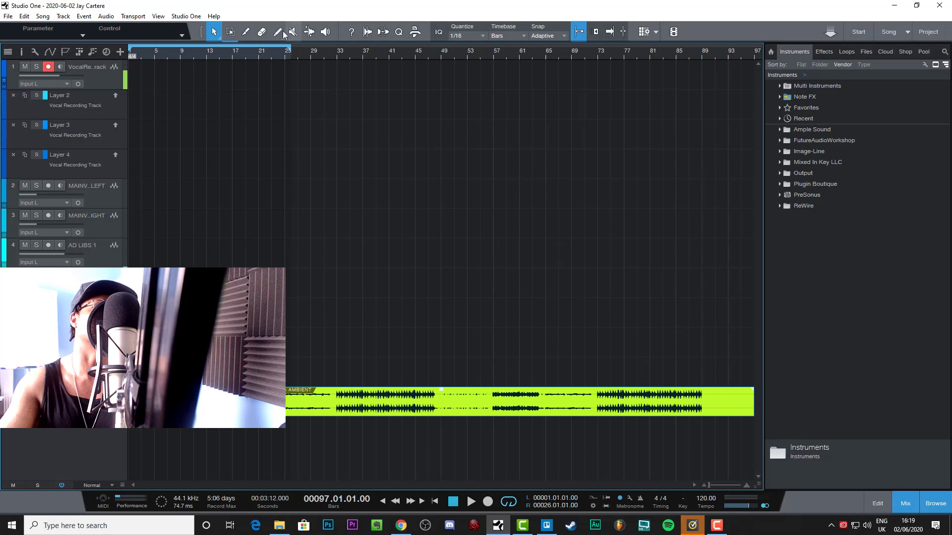
# Move the playhead along the ruler to confirm the song ends at bar 97.
pyautogui.click(754, 55)
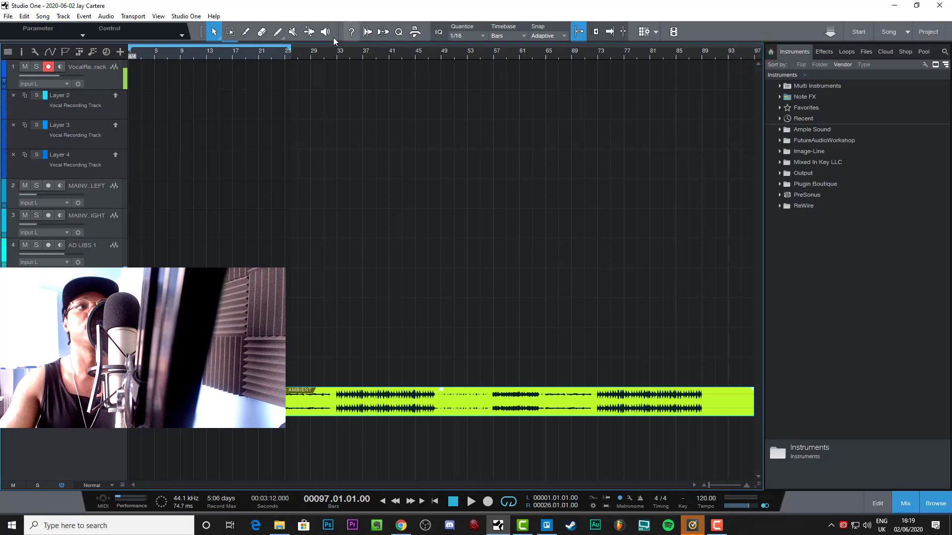
pyautogui.click(298, 51)
pyautogui.moveTo(392, 55)
pyautogui.mouseDown()
pyautogui.moveTo(371, 75)
pyautogui.moveTo(232, 78)
pyautogui.moveTo(418, 65)
pyautogui.moveTo(379, 58)
pyautogui.moveTo(385, 55)
pyautogui.mouseUp()
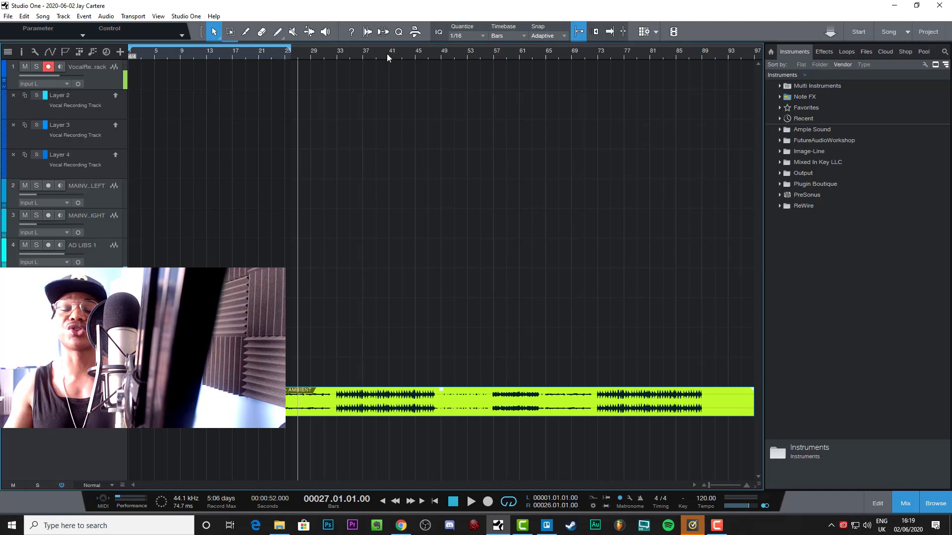
pyautogui.click(8, 16)
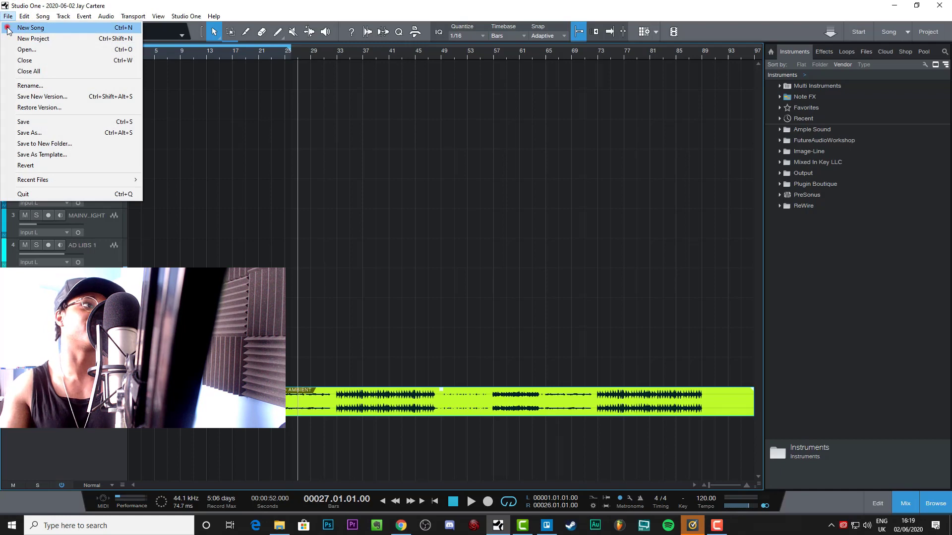
# Create a new song from the User Vocal Mixing Template with a 3:12 song length.
pyautogui.click(7, 28)
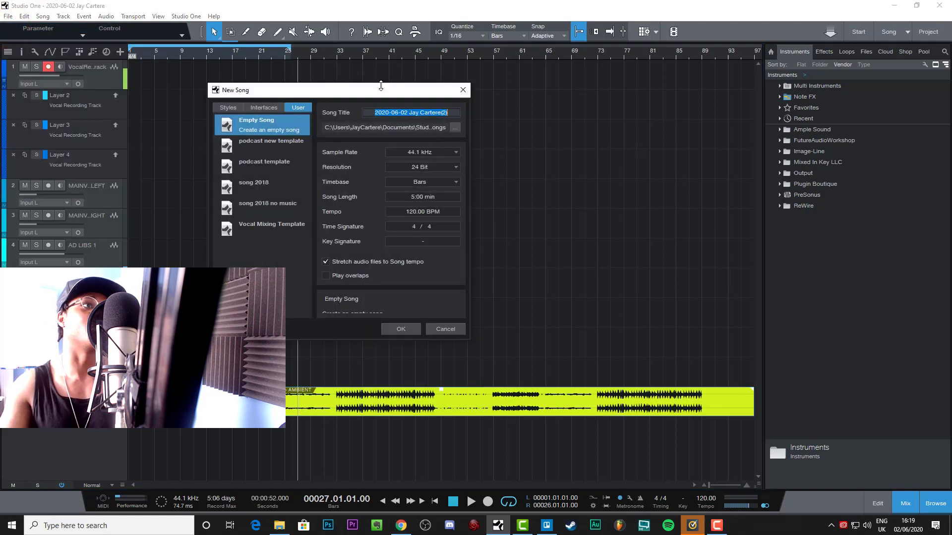
pyautogui.moveTo(381, 85); pyautogui.dragTo(437, 82)
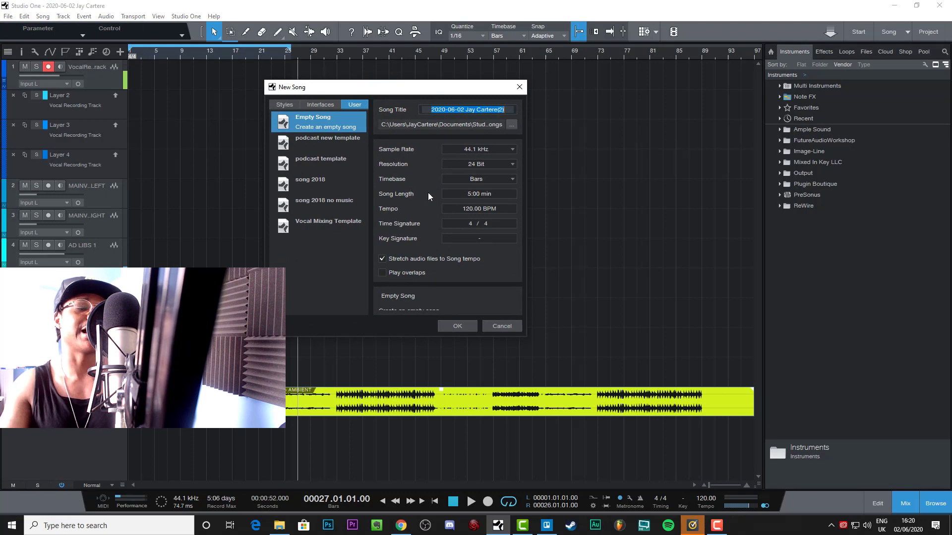
pyautogui.click(477, 194)
pyautogui.doubleClick(471, 193)
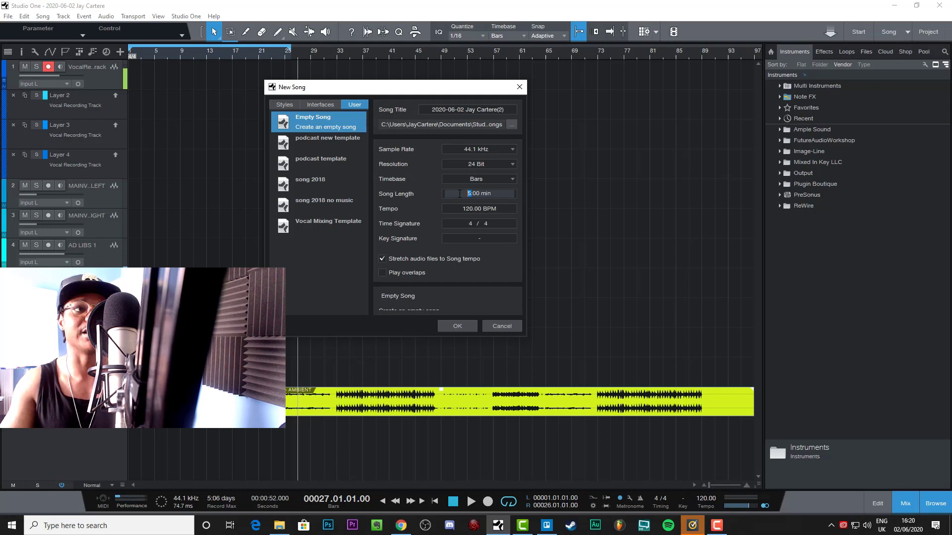
pyautogui.click(477, 194)
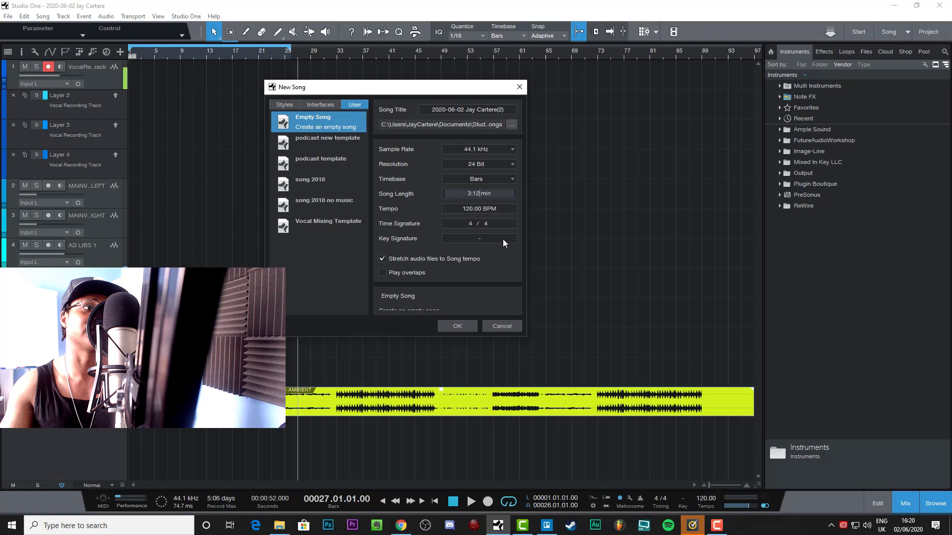
pyautogui.click(304, 220)
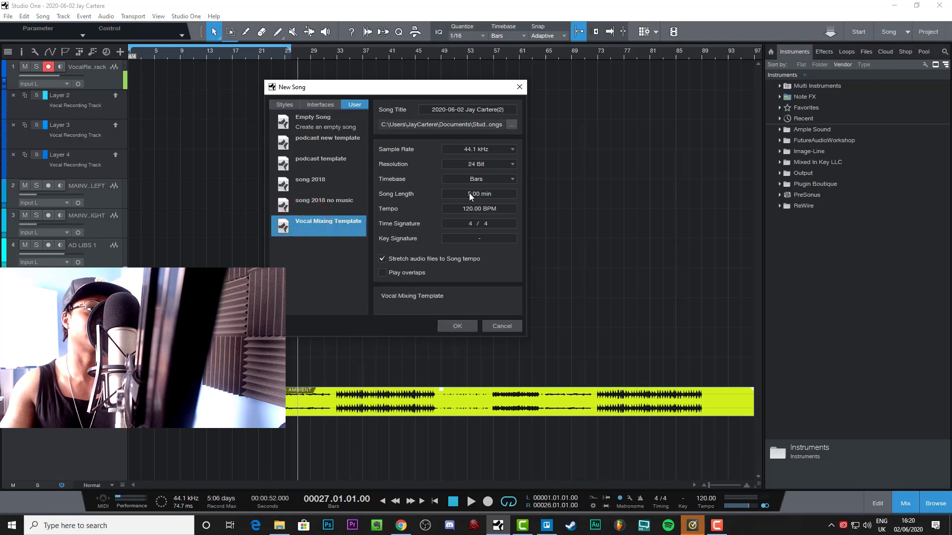
pyautogui.doubleClick(469, 193)
pyautogui.write('3')
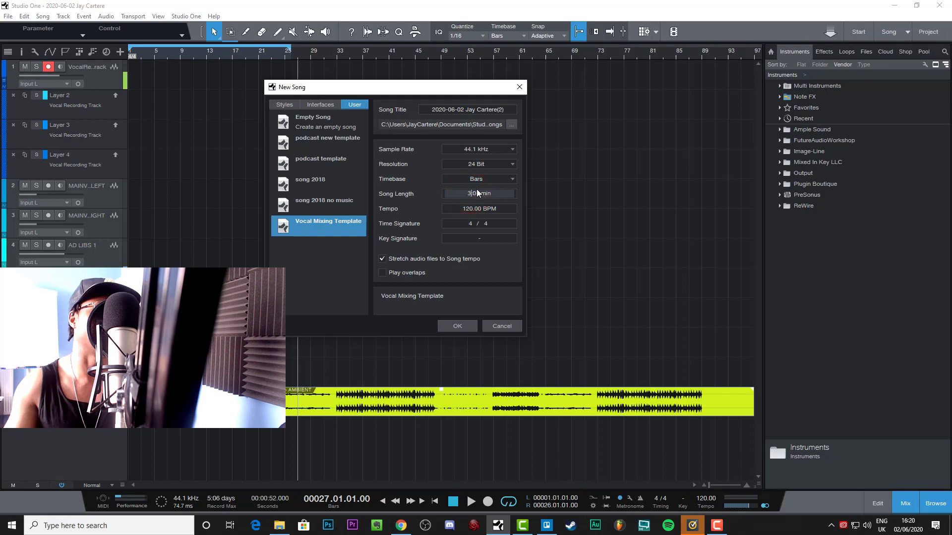
pyautogui.doubleClick(479, 193)
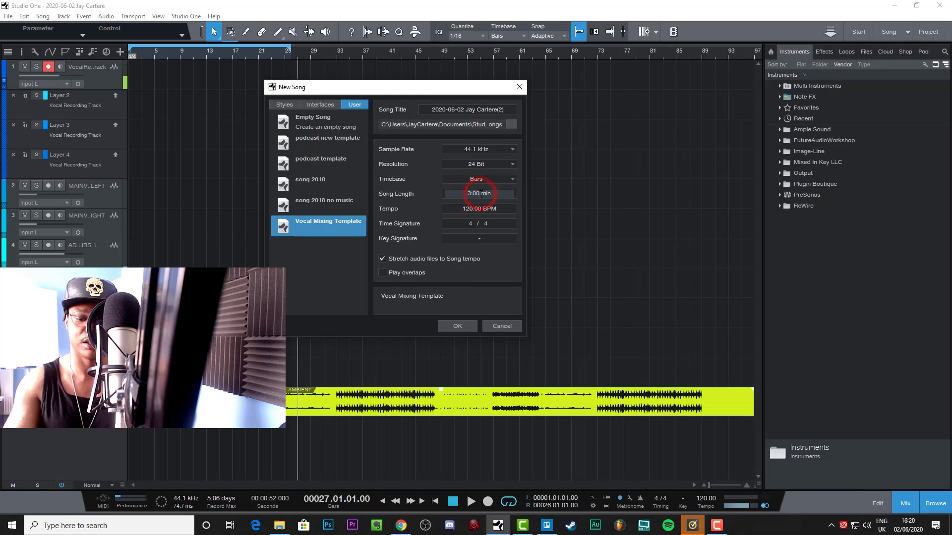
pyautogui.write('12')
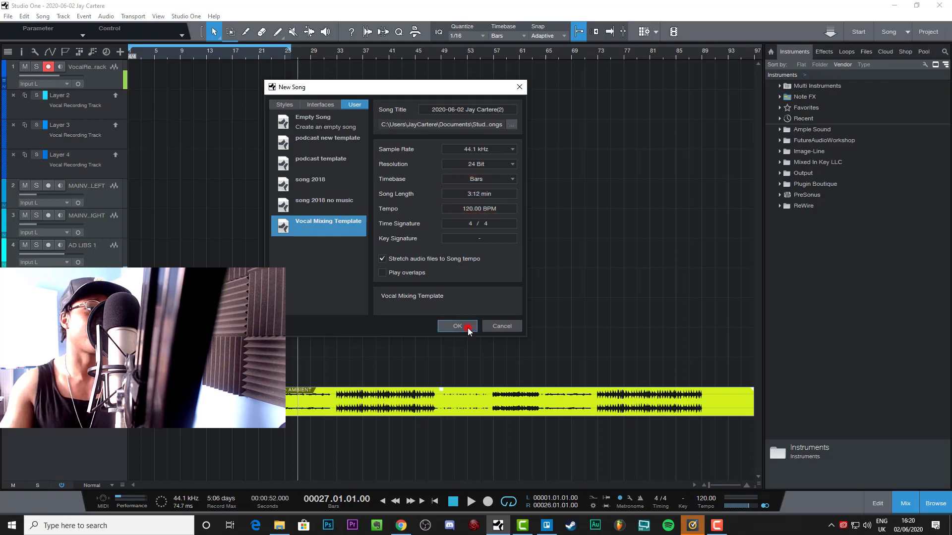
pyautogui.click(466, 326)
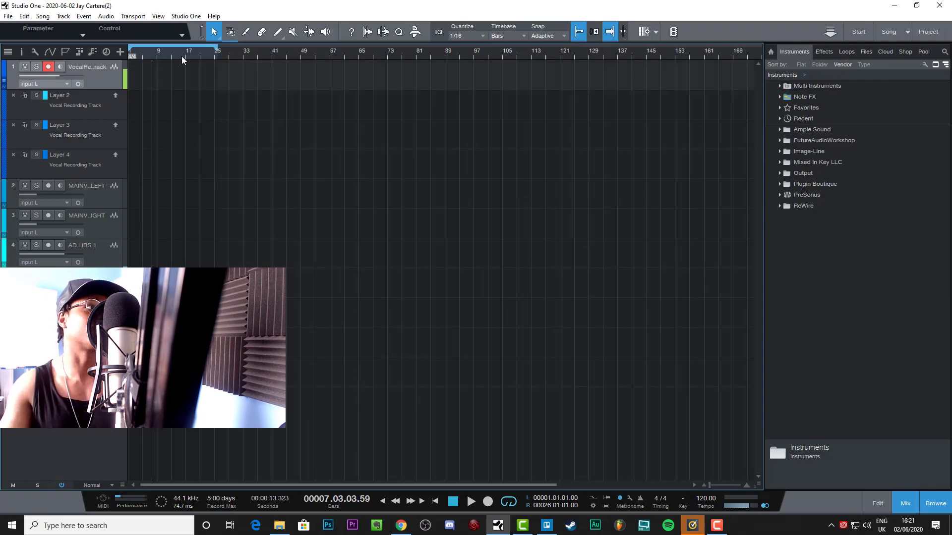
# Zoom out, place the playhead at bar 33, and drag in the PICNIC SEASON WAV.
pyautogui.press('w')
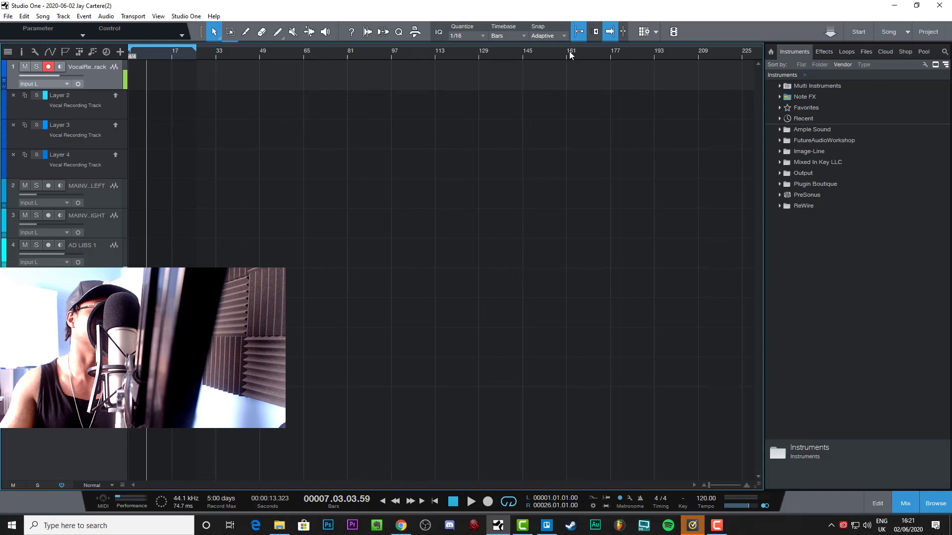
pyautogui.click(741, 52)
pyautogui.click(216, 52)
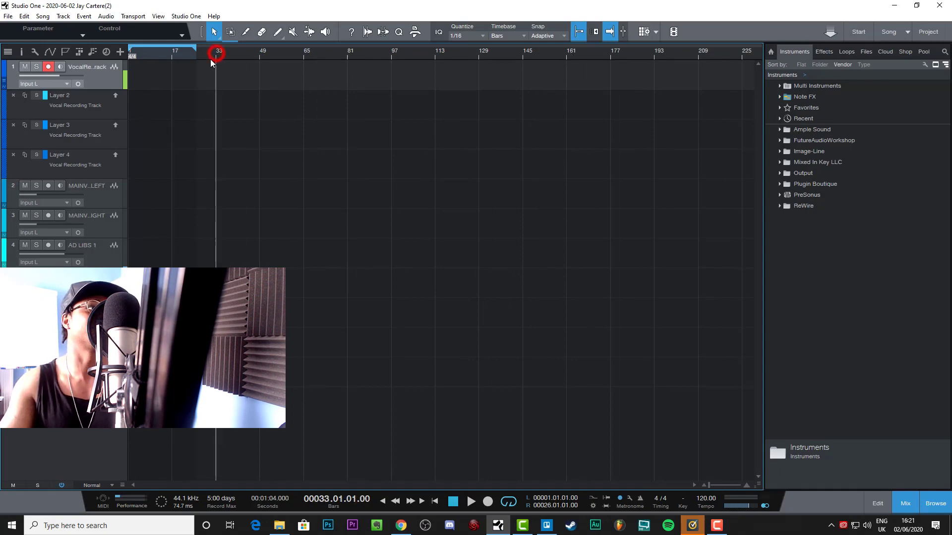
pyautogui.click(279, 525)
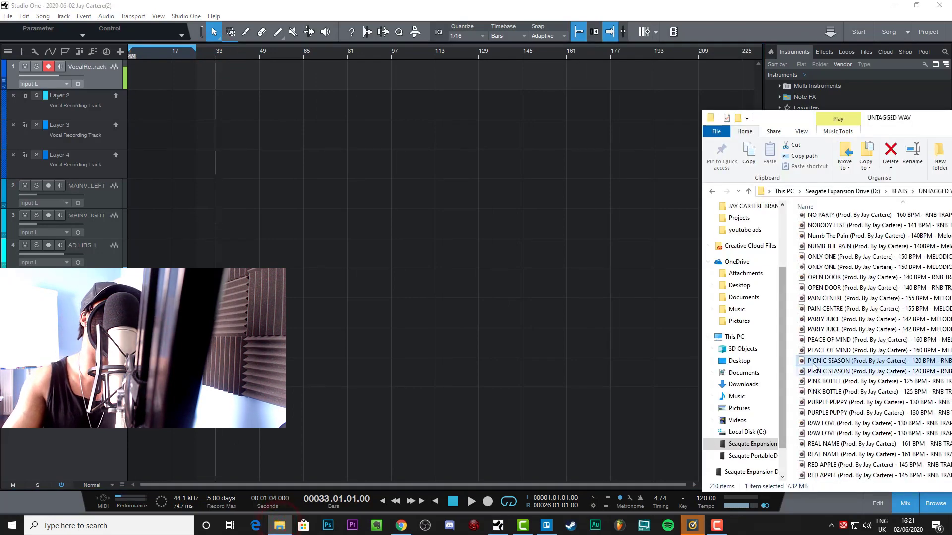
pyautogui.moveTo(813, 366); pyautogui.dragTo(297, 402)
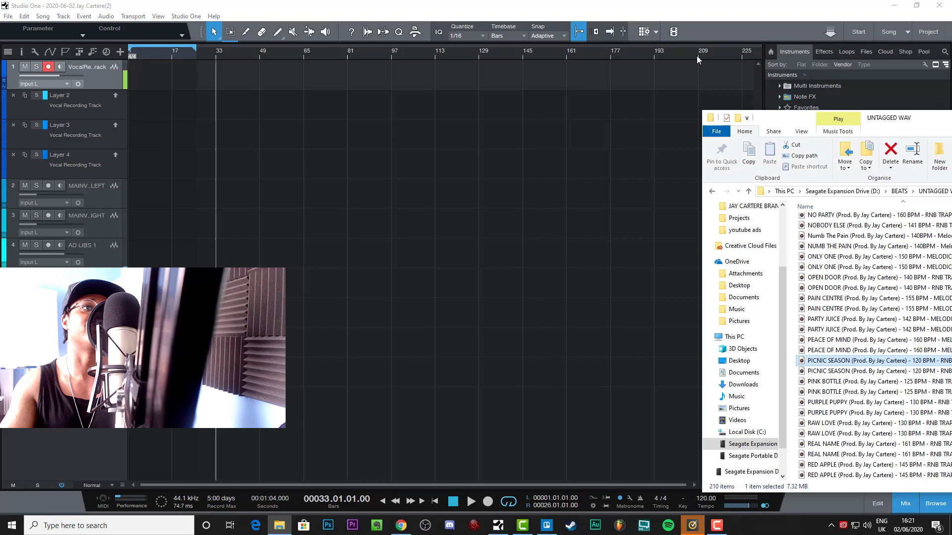
pyautogui.scroll(2, 300, 56)
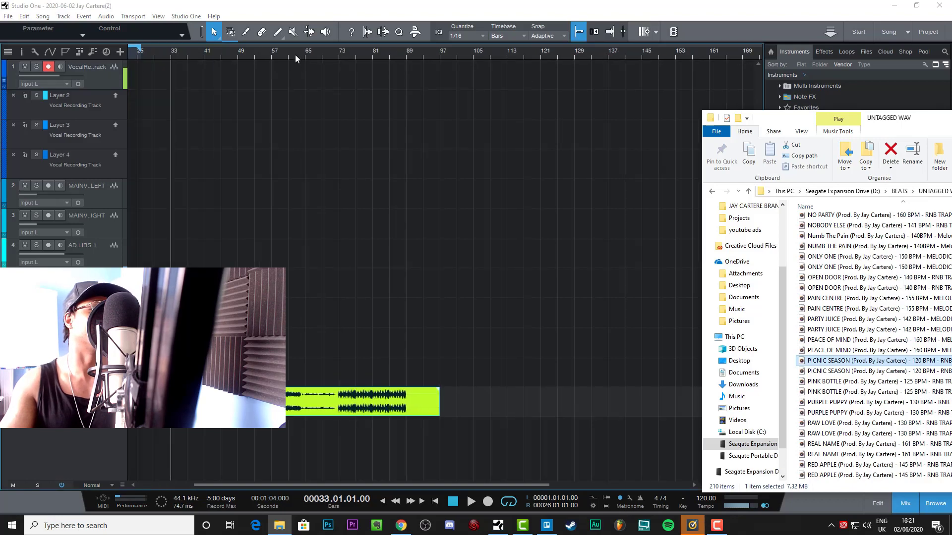
# Set the Song End to 00097.02.01.00 in Song Setup and apply it.
pyautogui.click(43, 16)
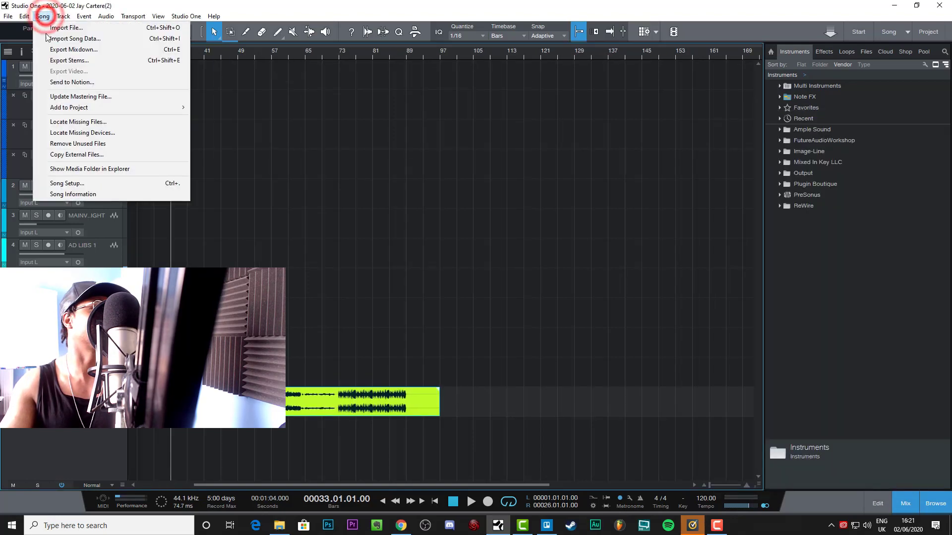
pyautogui.click(82, 183)
pyautogui.click(290, 100)
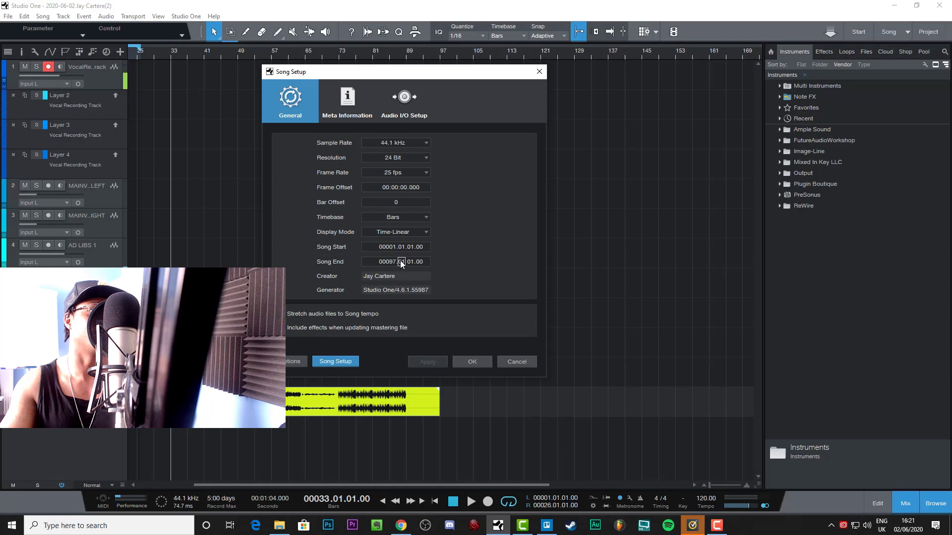
pyautogui.scroll(1, 400, 261)
pyautogui.click(435, 361)
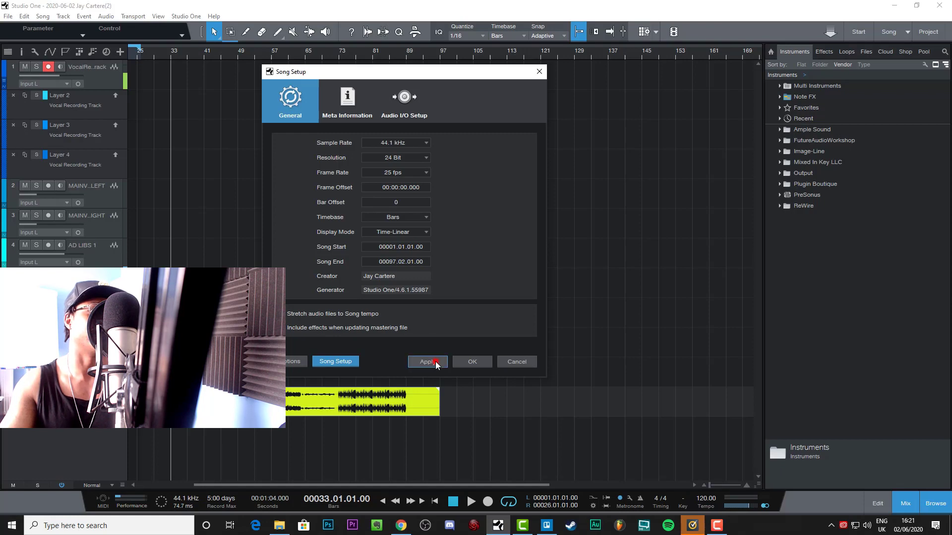
pyautogui.click(471, 361)
# Move the playhead to bar 97 to check it falls at 3:12.
pyautogui.click(452, 53)
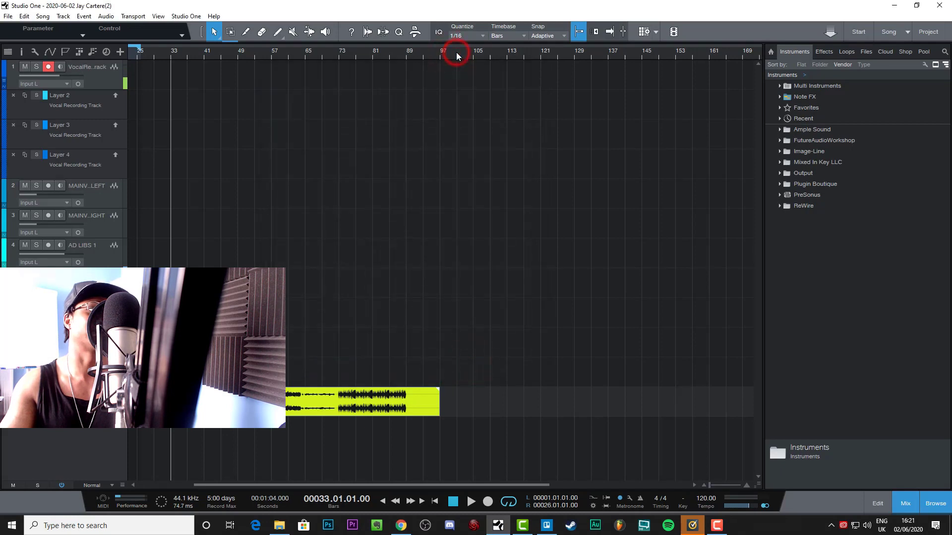
pyautogui.click(220, 54)
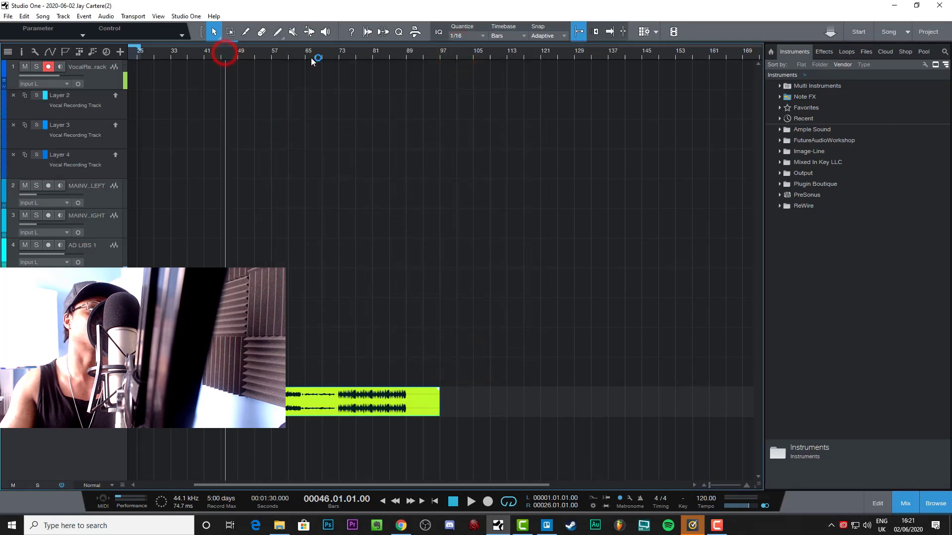
pyautogui.click(446, 55)
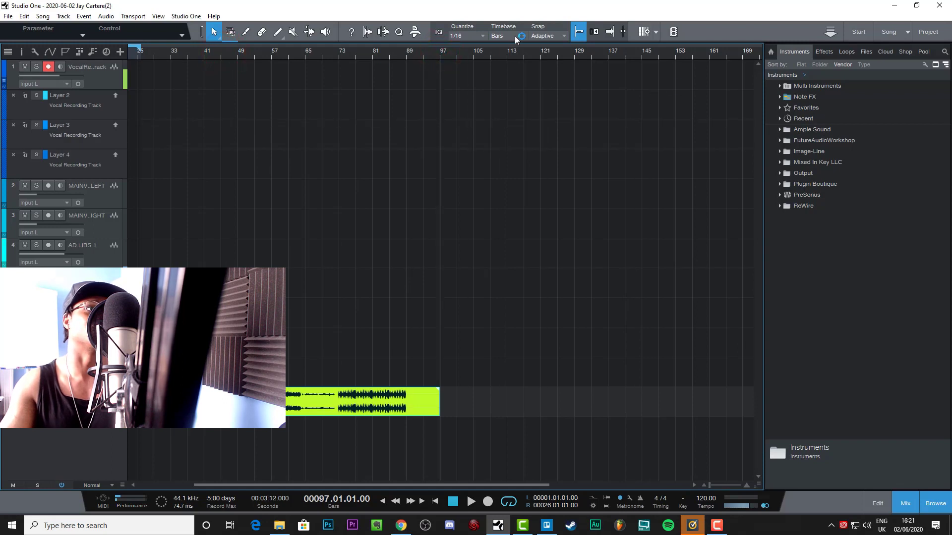
pyautogui.scroll(5, 521, 55)
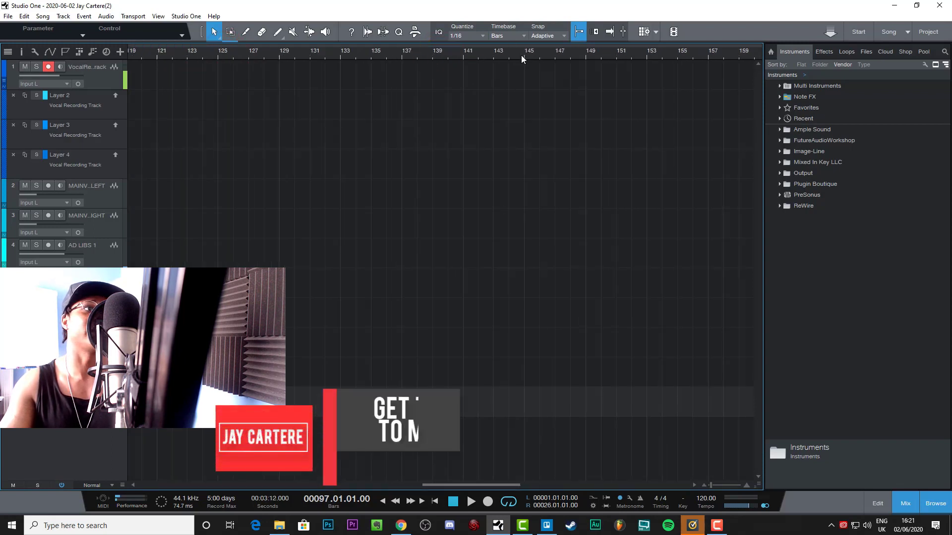
pyautogui.moveTo(260, 56)
pyautogui.mouseDown()
pyautogui.moveTo(233, 53)
pyautogui.moveTo(484, 48)
pyautogui.moveTo(297, 55)
pyautogui.mouseUp()
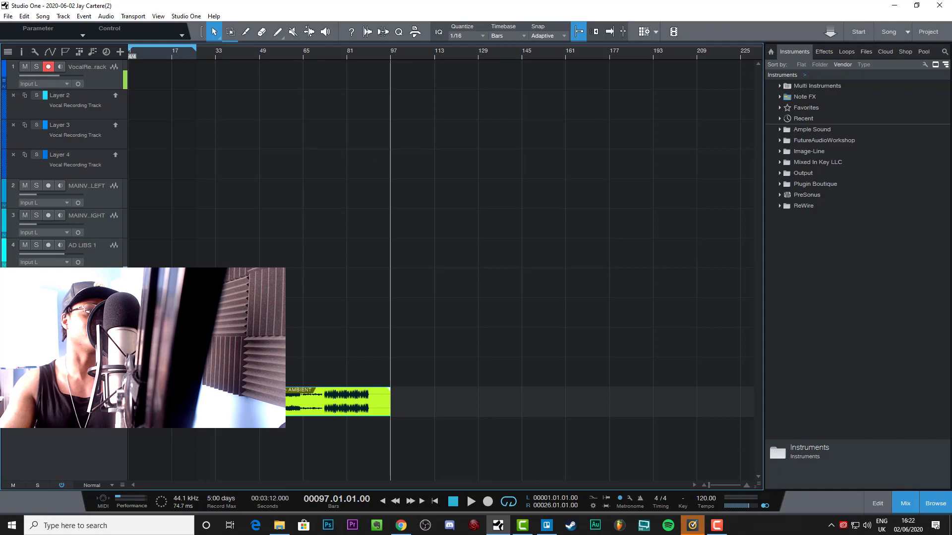
# Add the song to a new mastering project and render its master file.
pyautogui.click(23, 16)
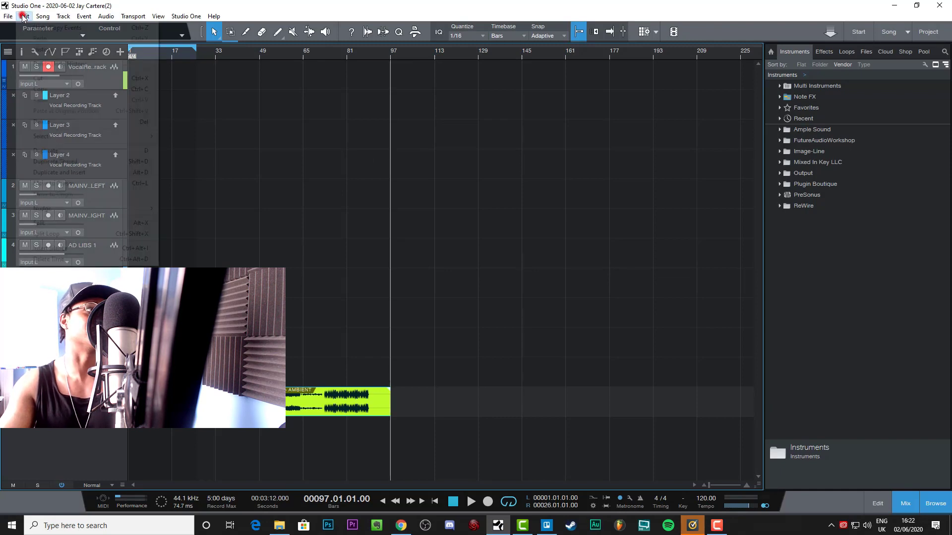
pyautogui.moveTo(43, 17)
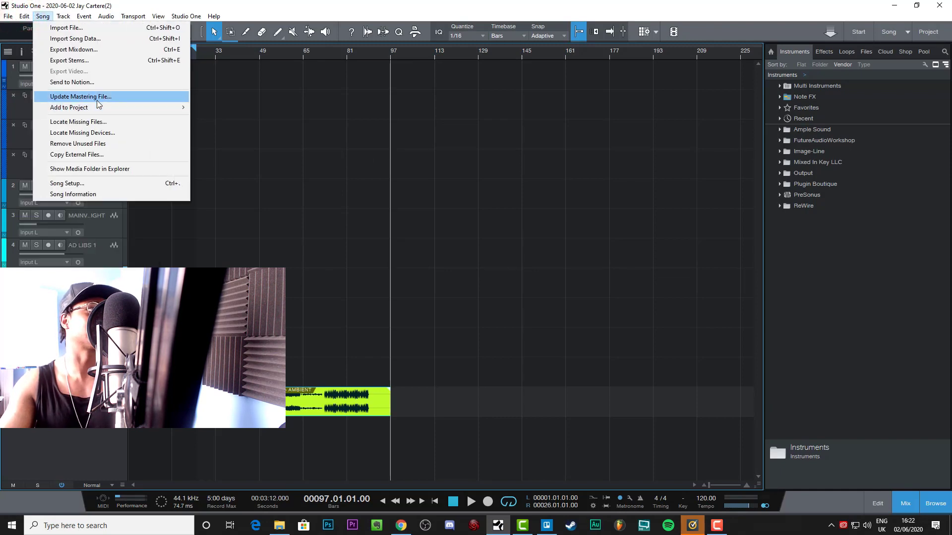
pyautogui.moveTo(99, 108)
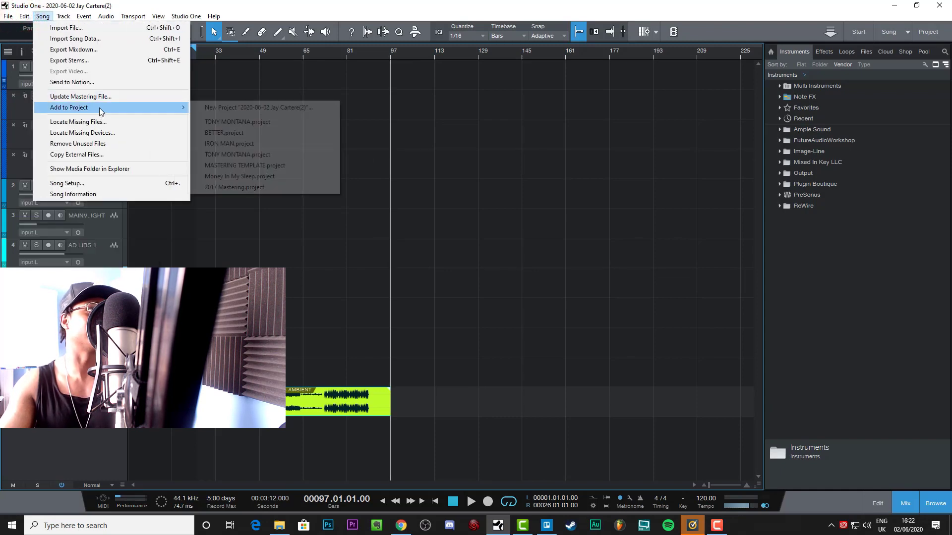
pyautogui.click(282, 109)
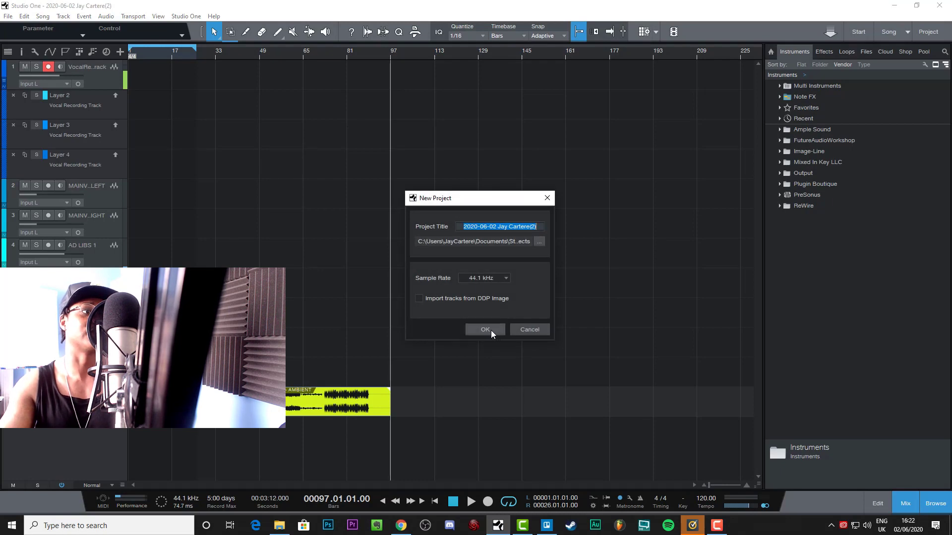
pyautogui.click(485, 330)
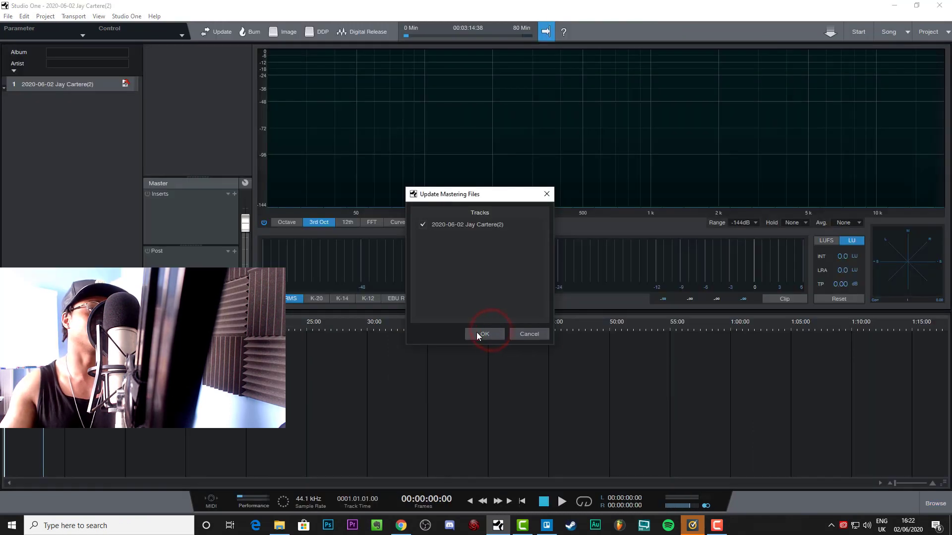
pyautogui.click(477, 332)
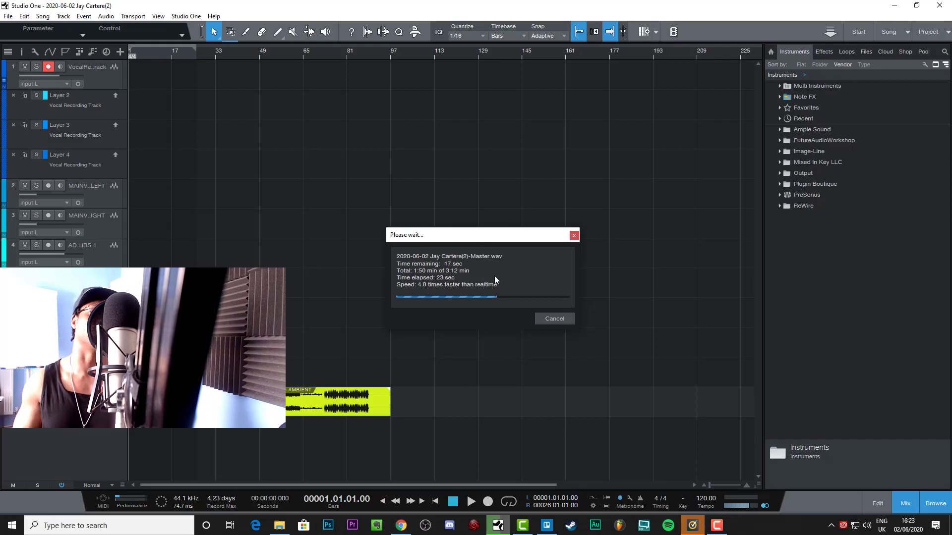
# Close the update dialog and scrub between 3:10 and the track's end, then zoom to fit.
pyautogui.click(537, 263)
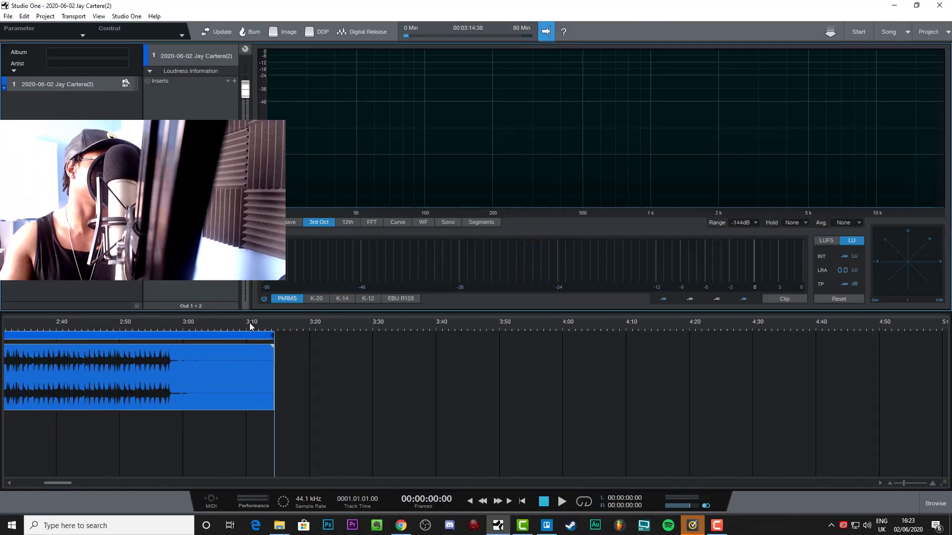
pyautogui.click(252, 325)
pyautogui.click(272, 323)
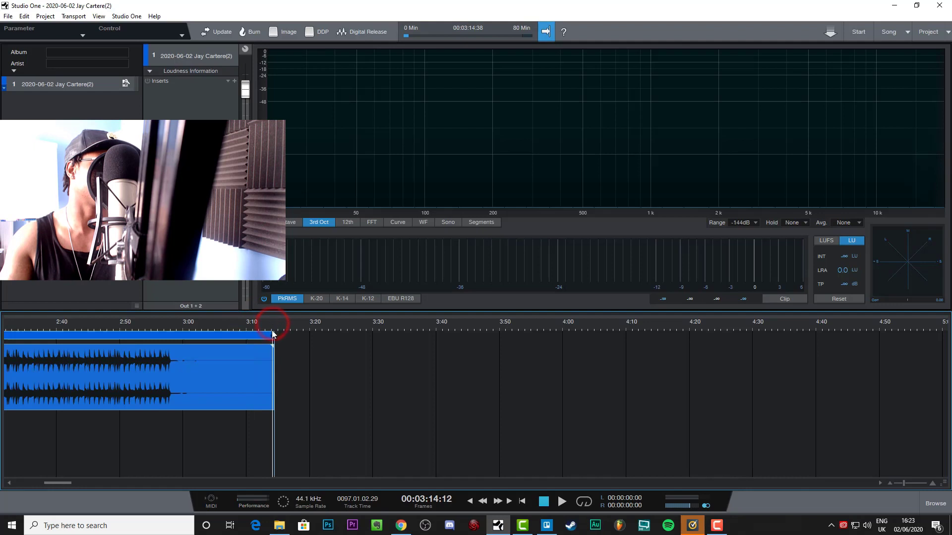
pyautogui.click(273, 329)
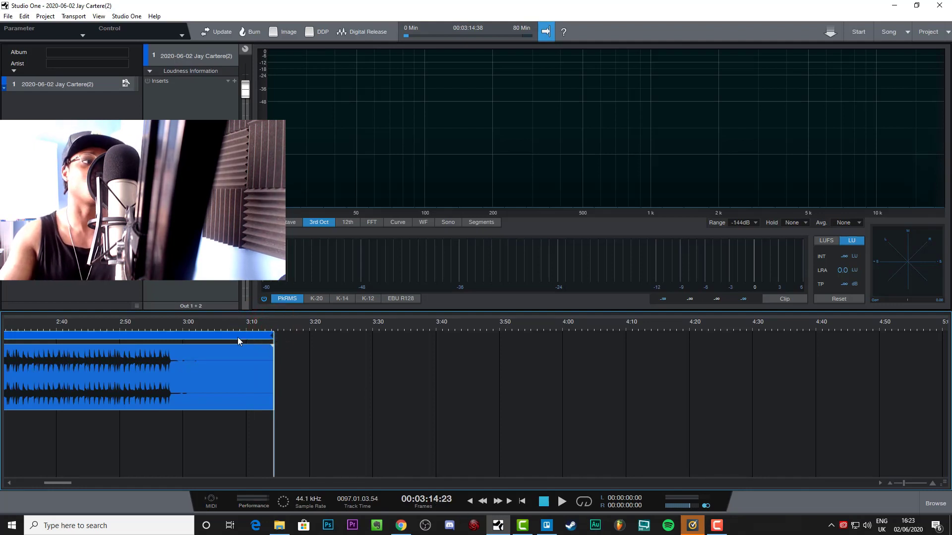
pyautogui.click(259, 326)
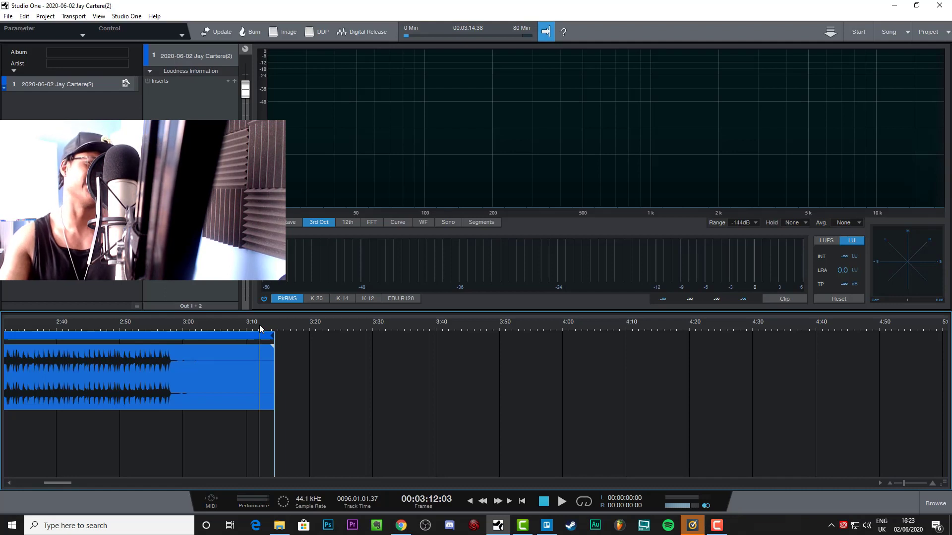
pyautogui.click(274, 324)
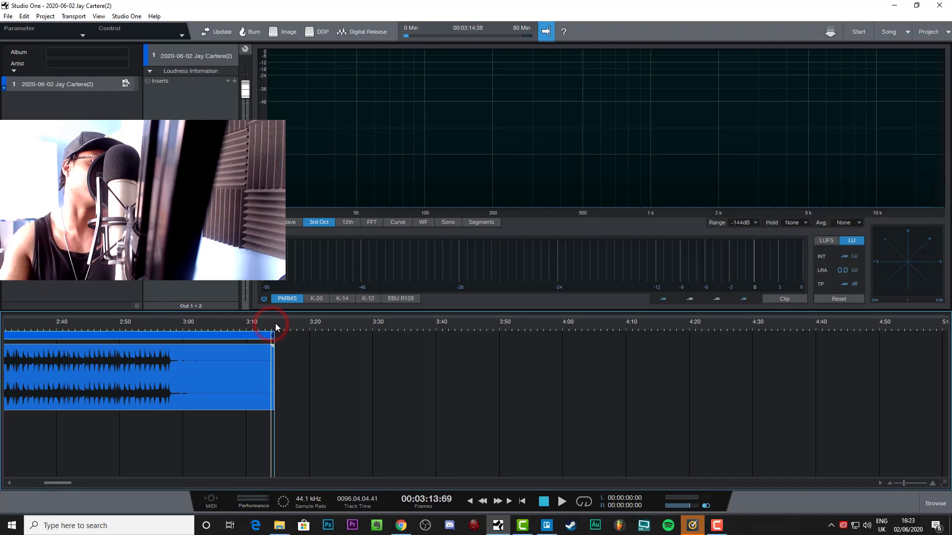
pyautogui.click(252, 325)
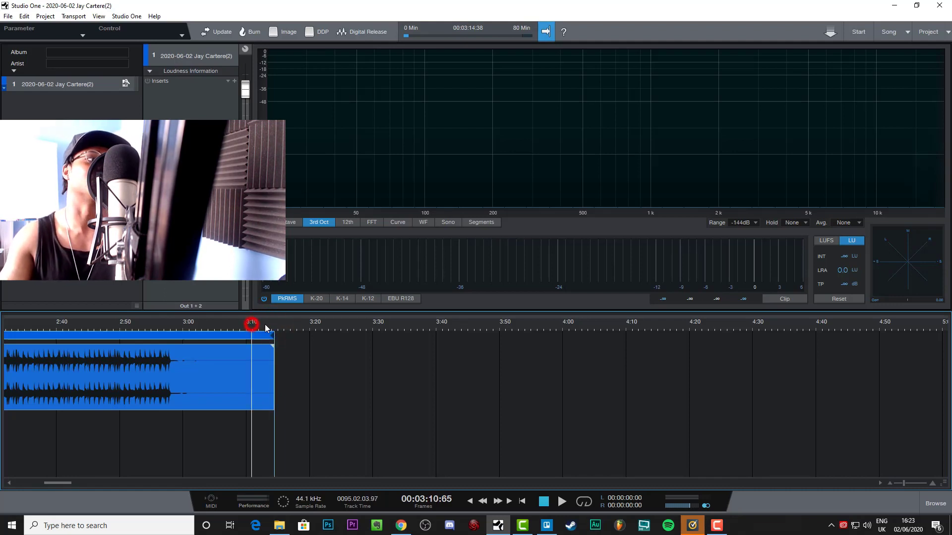
pyautogui.click(260, 325)
pyautogui.click(271, 325)
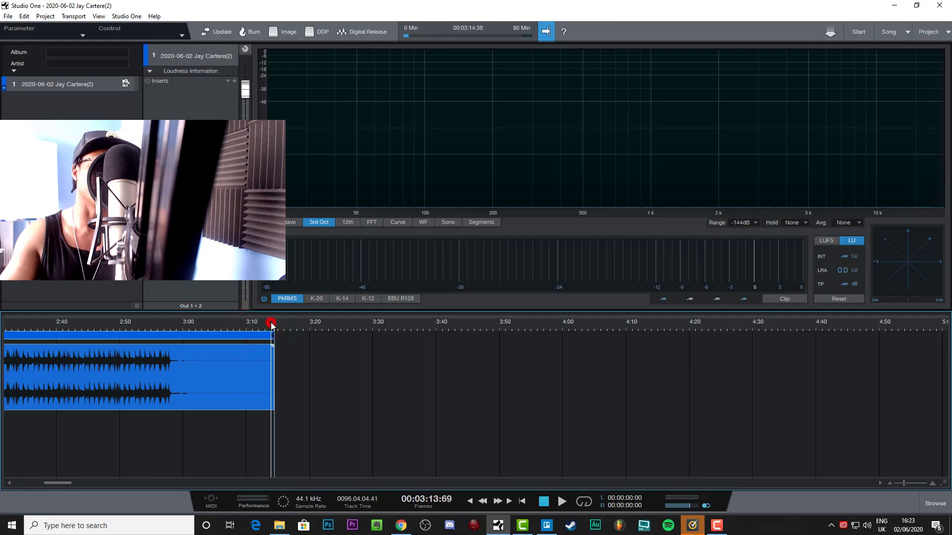
pyautogui.click(275, 325)
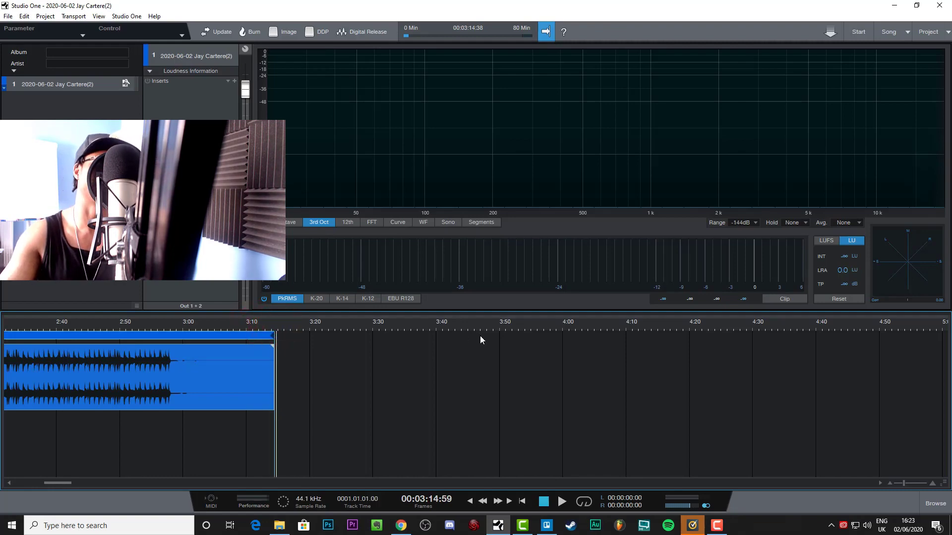
pyautogui.hotkey('shift', 'f')
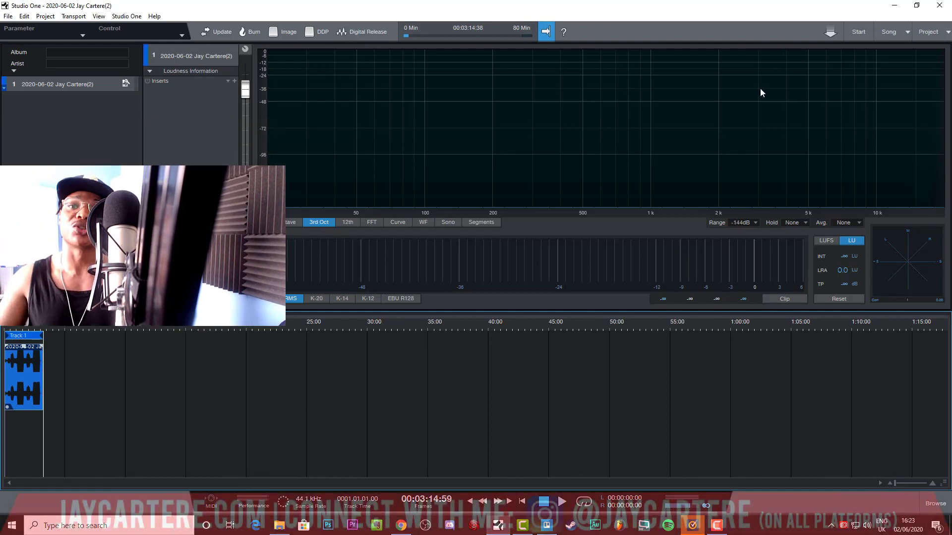
pyautogui.moveTo(760, 89)
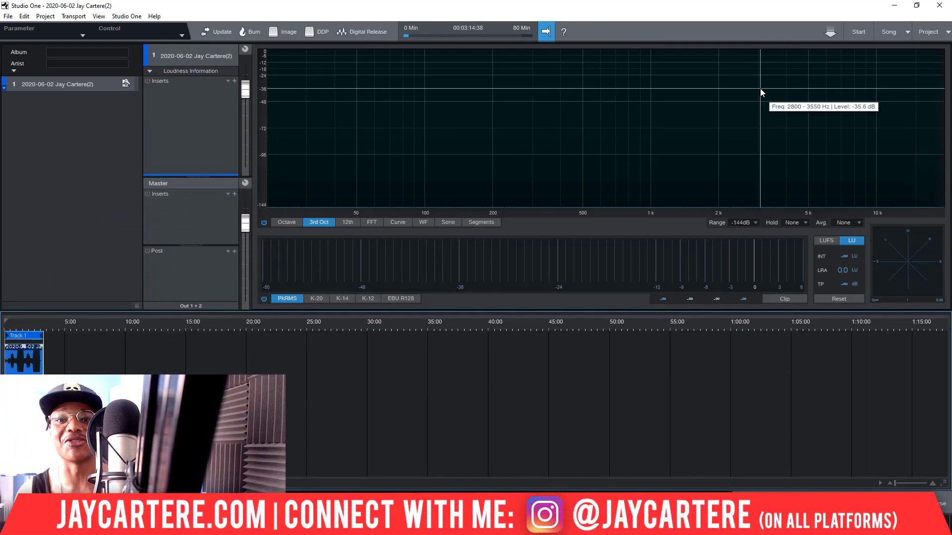